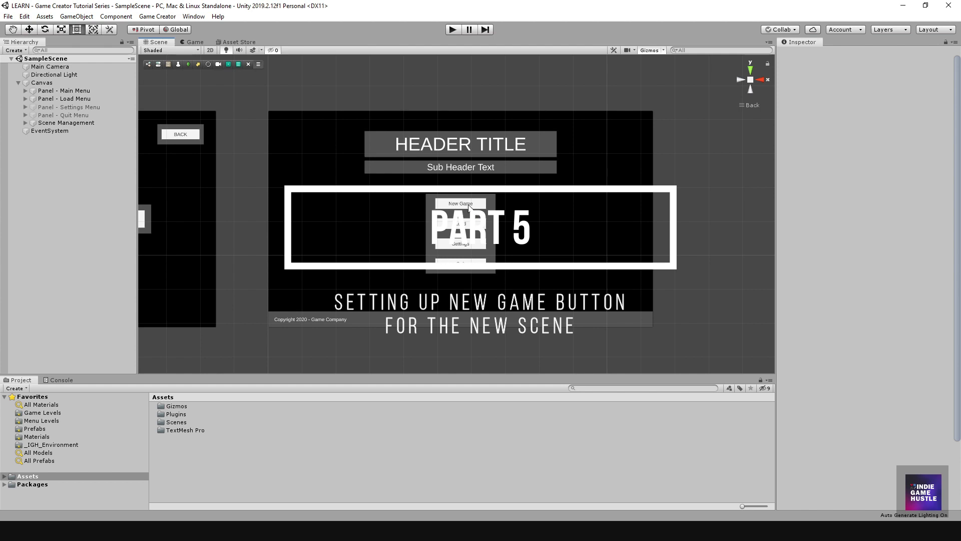
# Deactivate the Load Menu panel so that only the main menu panel shows in the scene
pyautogui.scroll(3, 470, 211)
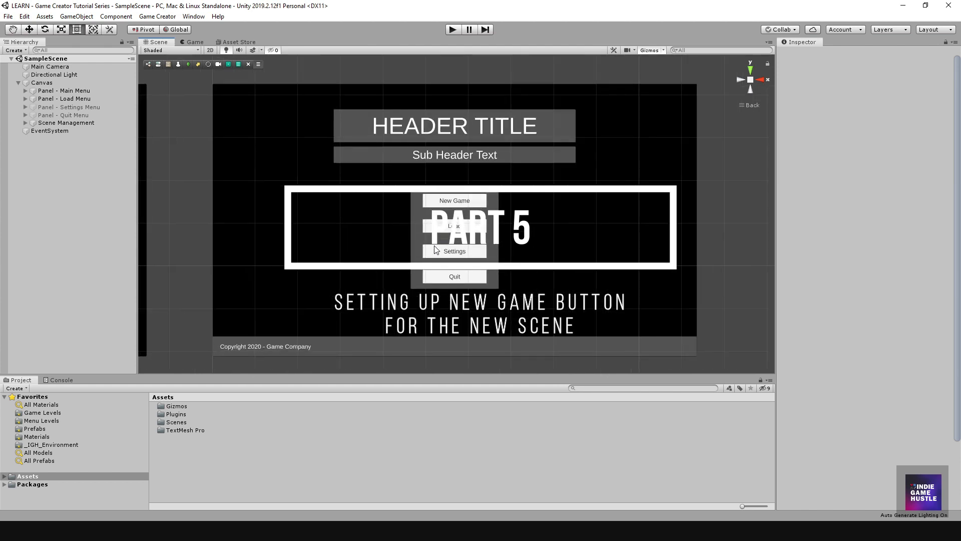
pyautogui.moveTo(434, 246); pyautogui.dragTo(434, 257, button='middle')
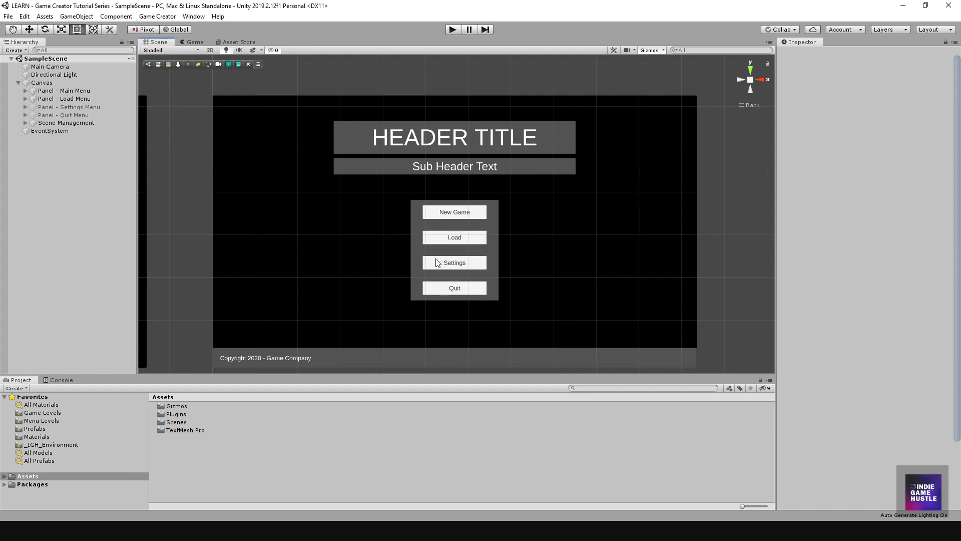
pyautogui.moveTo(423, 260); pyautogui.dragTo(470, 237, button='middle')
pyautogui.scroll(-2, 431, 251)
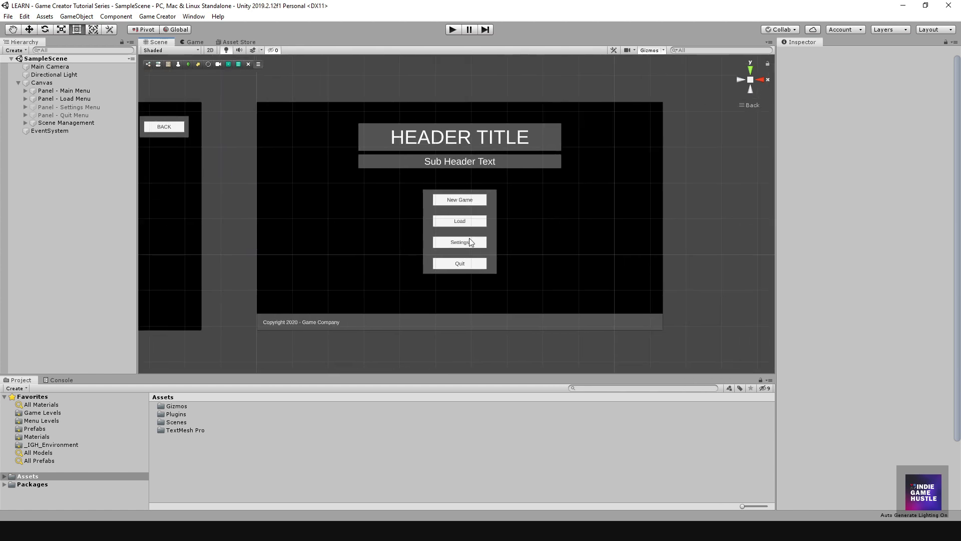
pyautogui.scroll(2, 466, 251)
pyautogui.moveTo(295, 249); pyautogui.dragTo(364, 238, button='middle')
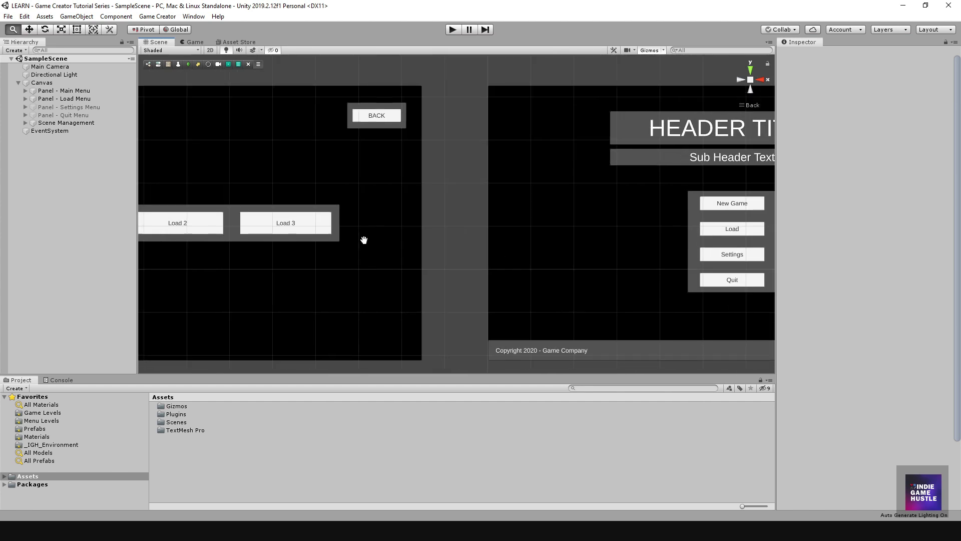
pyautogui.moveTo(277, 259); pyautogui.dragTo(345, 260, button='middle')
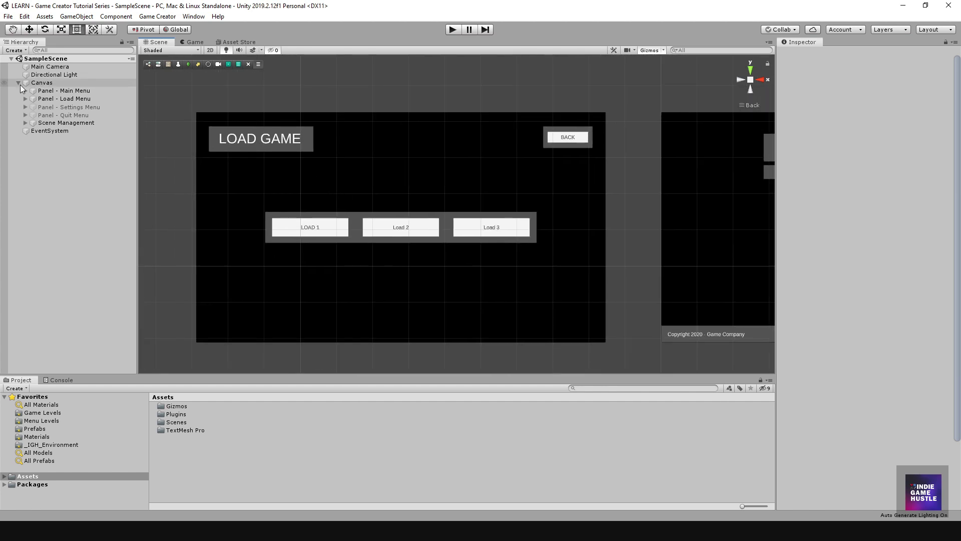
pyautogui.click(62, 98)
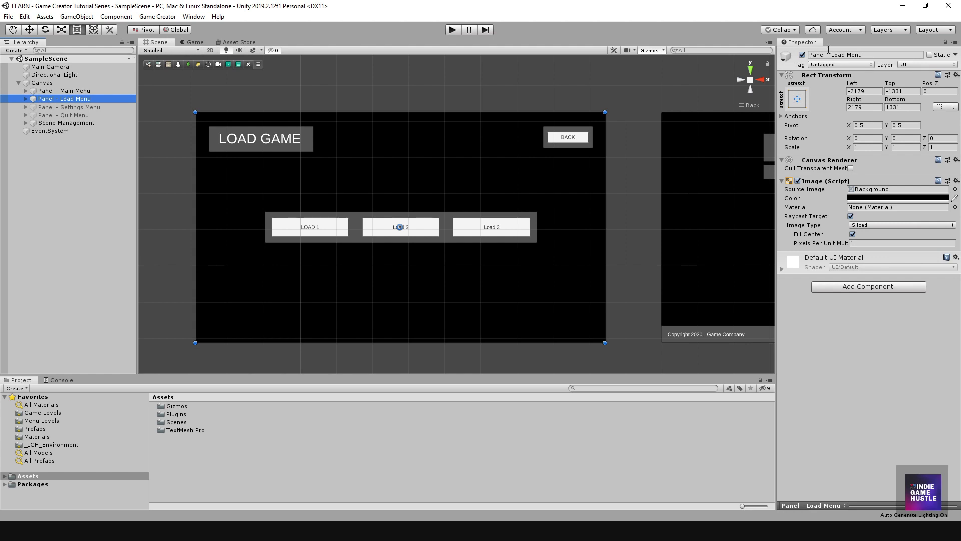
pyautogui.click(802, 54)
pyautogui.scroll(-2, 663, 183)
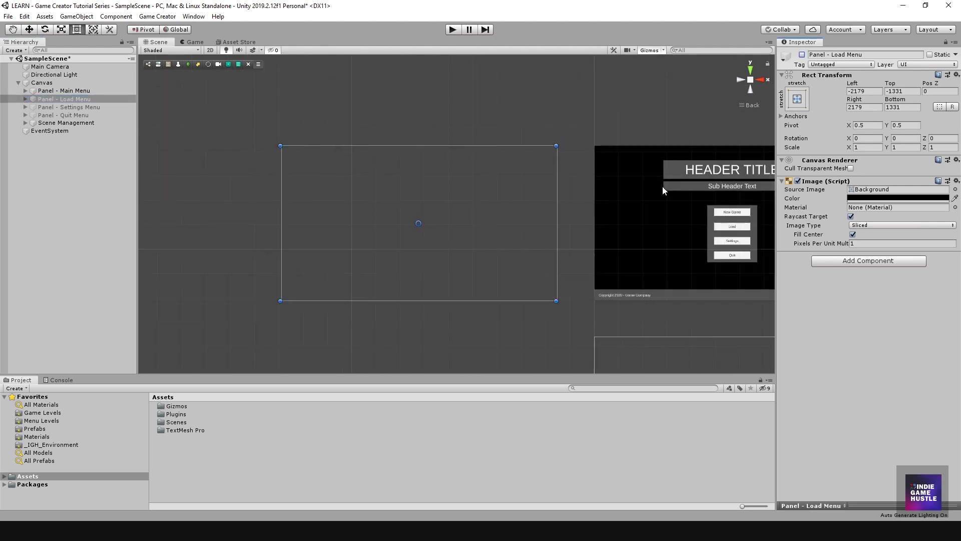
pyautogui.moveTo(662, 186); pyautogui.dragTo(487, 185, button='middle')
pyautogui.scroll(3, 486, 187)
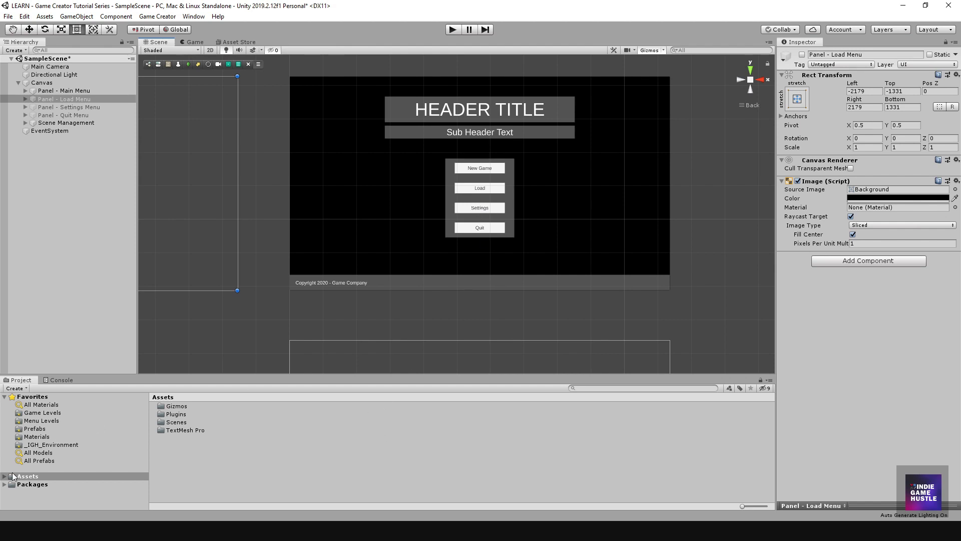
# Create a folder named "Game Name - Tutorial" in the project's Assets folder
pyautogui.click(29, 478)
pyautogui.click(27, 481)
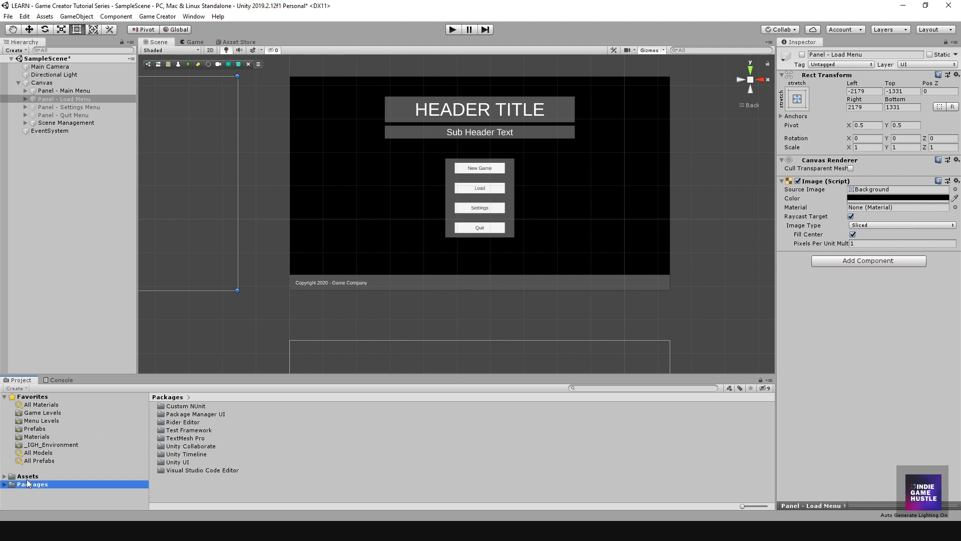
pyautogui.click(27, 477)
pyautogui.rightClick(196, 460)
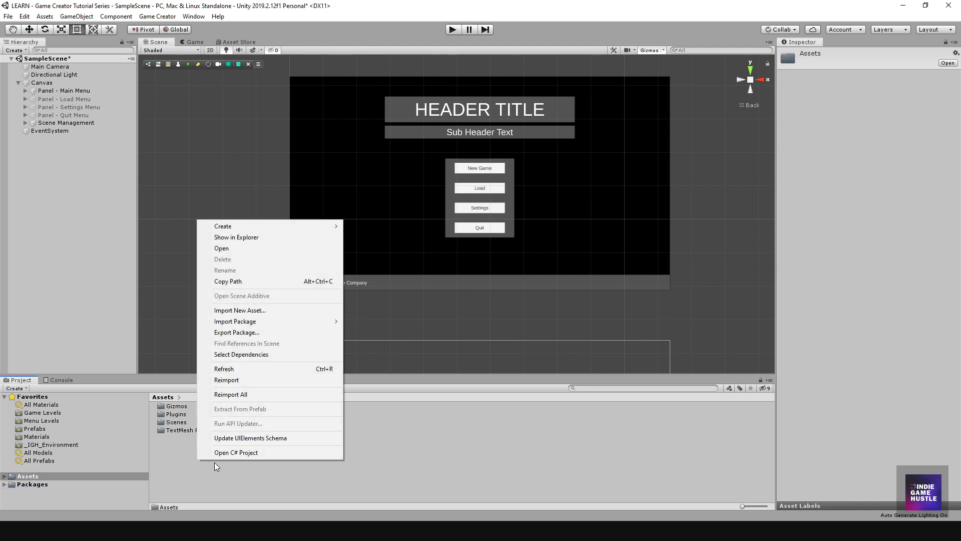
pyautogui.moveTo(259, 223)
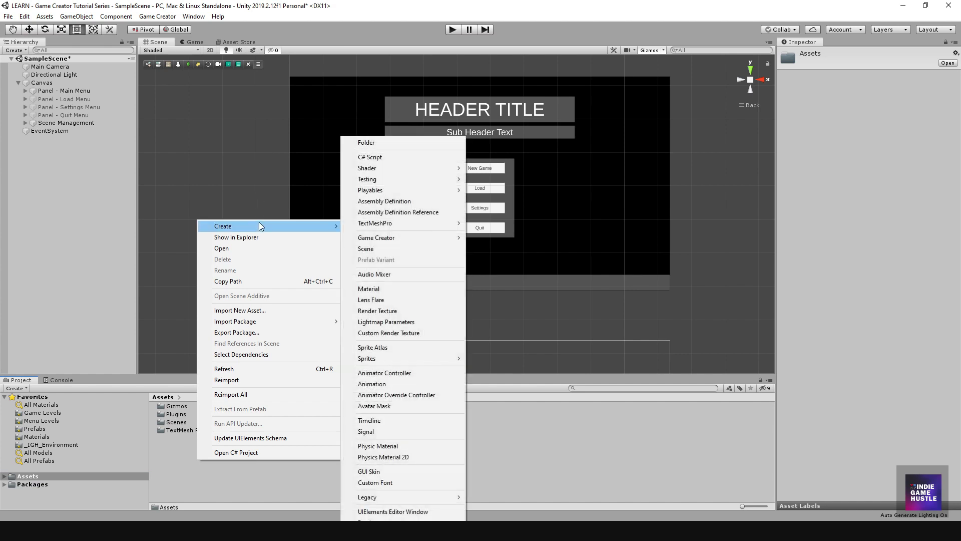
pyautogui.click(394, 142)
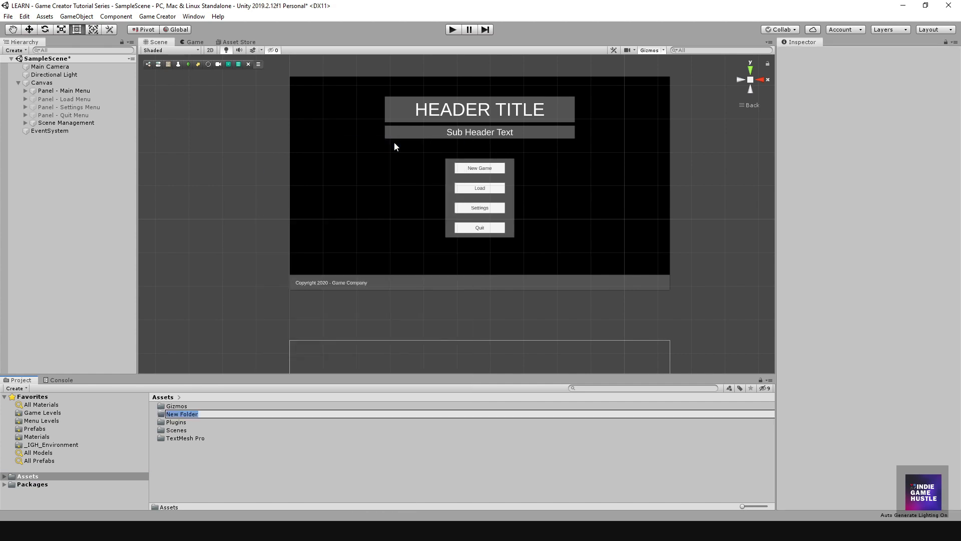
pyautogui.write('Game Name')
pyautogui.write('- Tutorial')
pyautogui.press('Return')
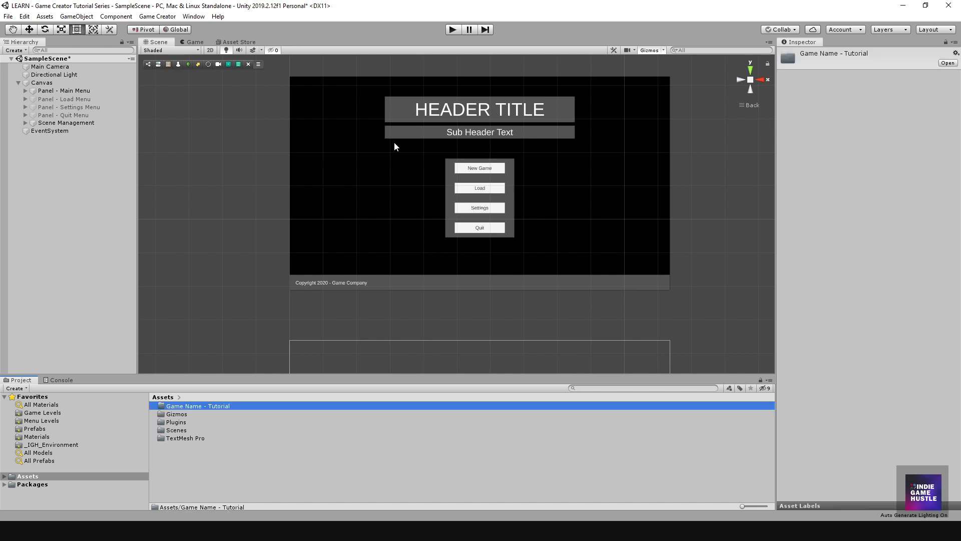
# Create a subfolder named "Scenes" inside the "Game Name - Tutorial" folder
pyautogui.doubleClick(188, 407)
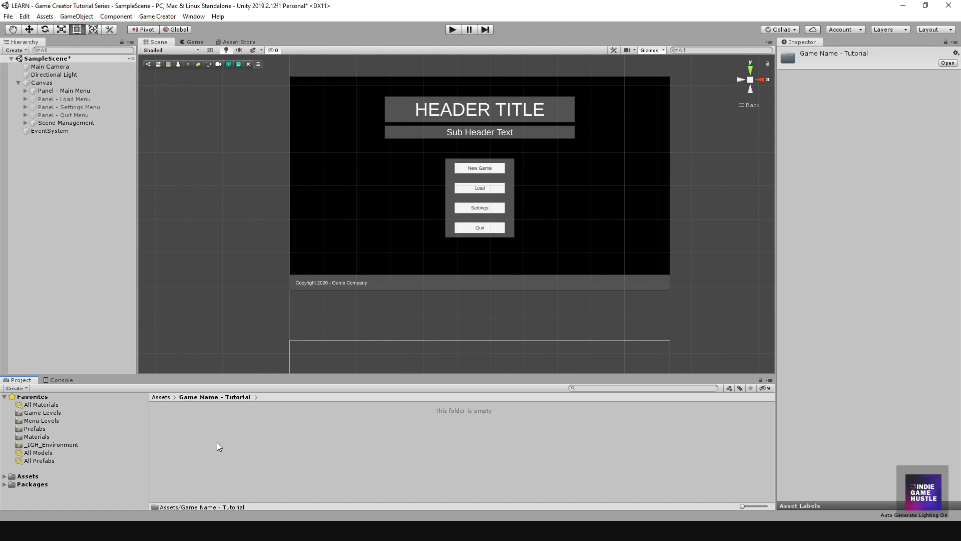
pyautogui.rightClick(205, 434)
pyautogui.moveTo(265, 202)
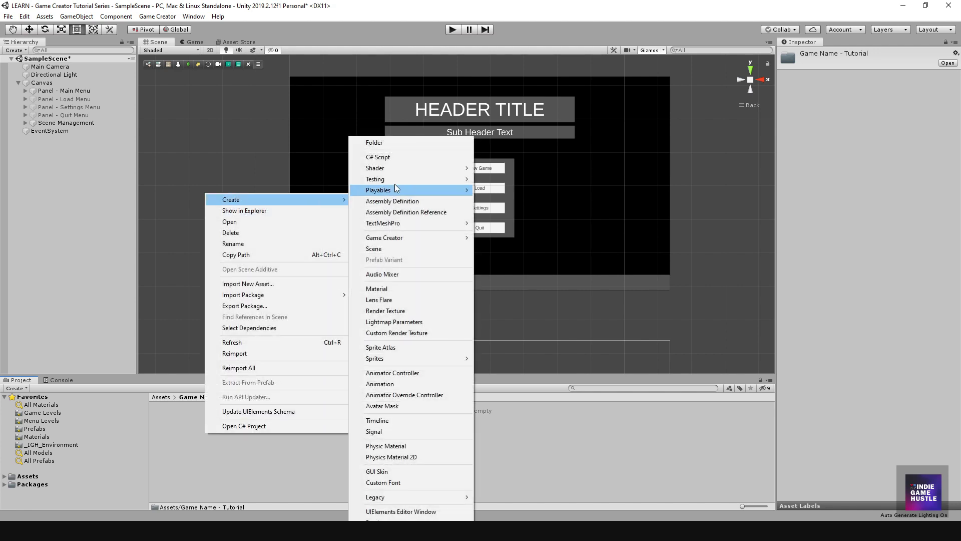
pyautogui.click(389, 143)
pyautogui.write('Scenes')
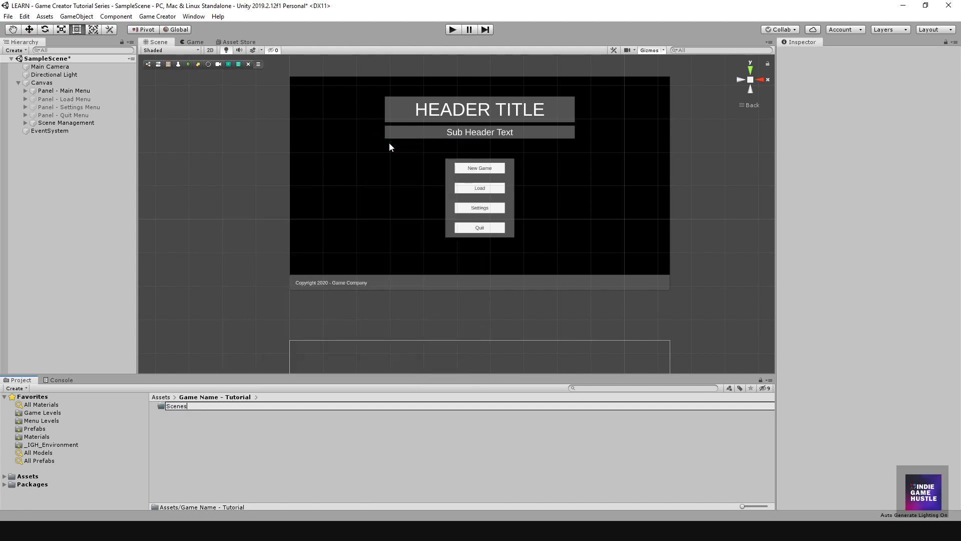
pyautogui.press('Return')
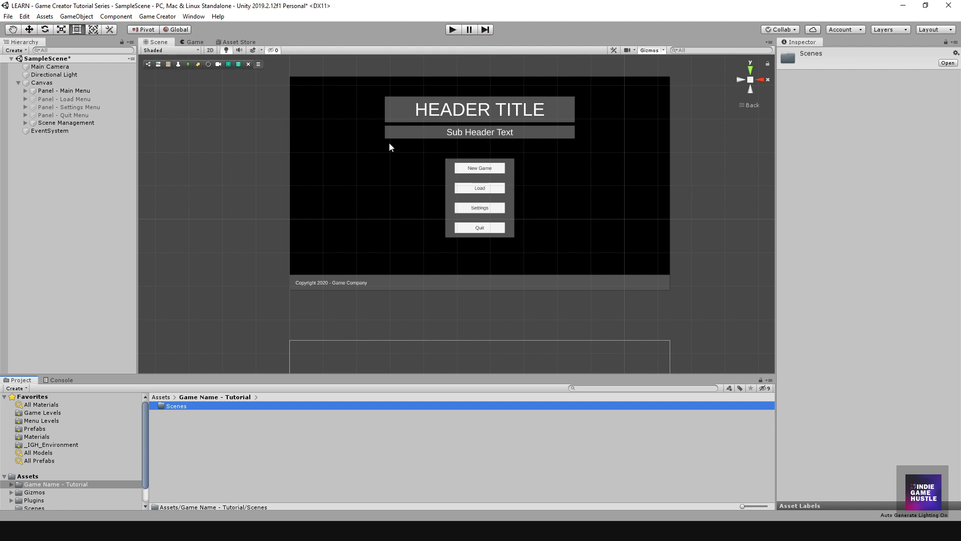
pyautogui.click(197, 426)
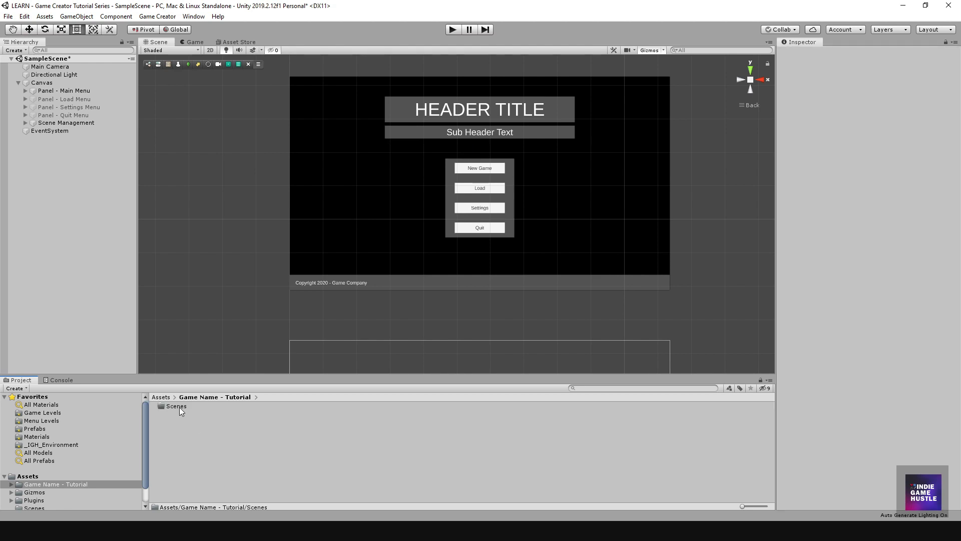
# Create a new scene asset inside the Scenes subfolder of "Game Name - Tutorial", keeping its default name
pyautogui.doubleClick(180, 407)
pyautogui.rightClick(181, 410)
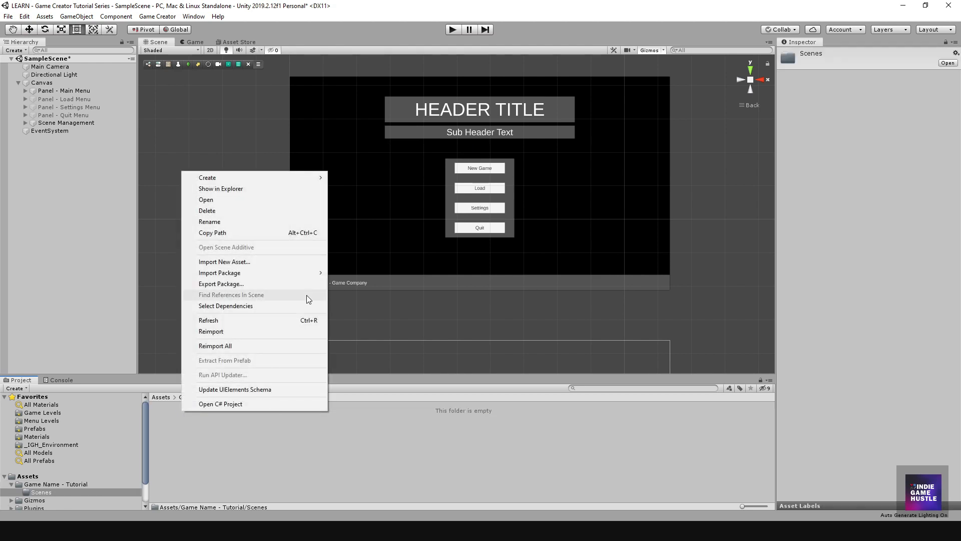
pyautogui.moveTo(293, 178)
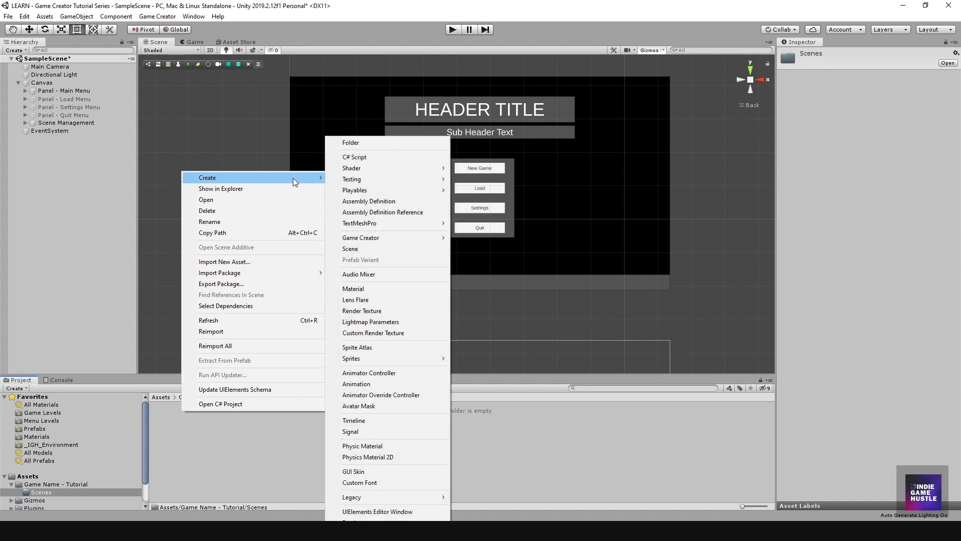
pyautogui.rightClick(204, 445)
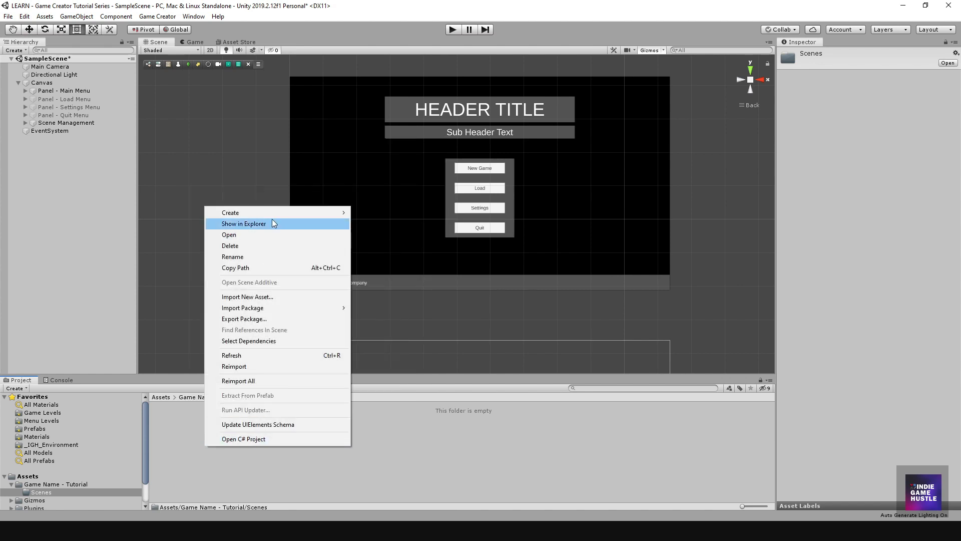
pyautogui.moveTo(275, 213)
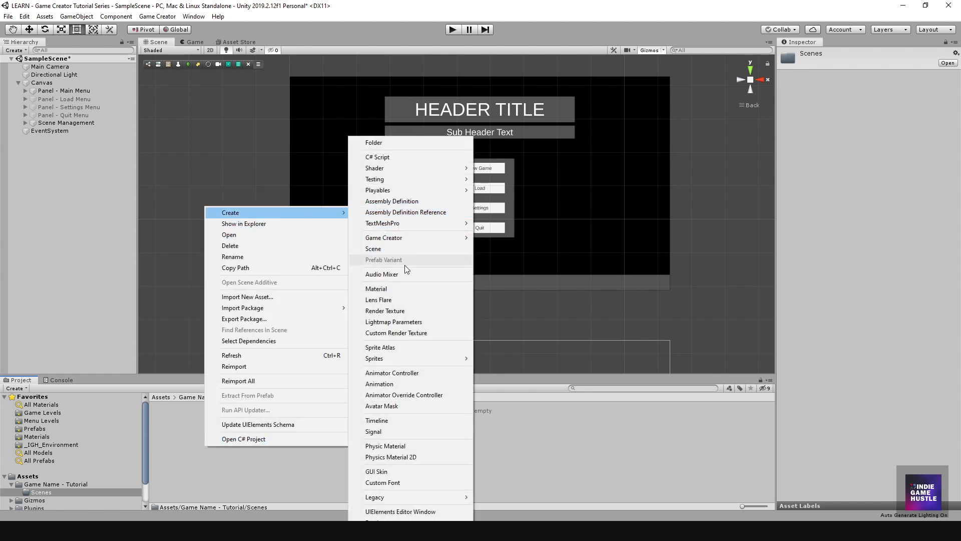
pyautogui.click(383, 248)
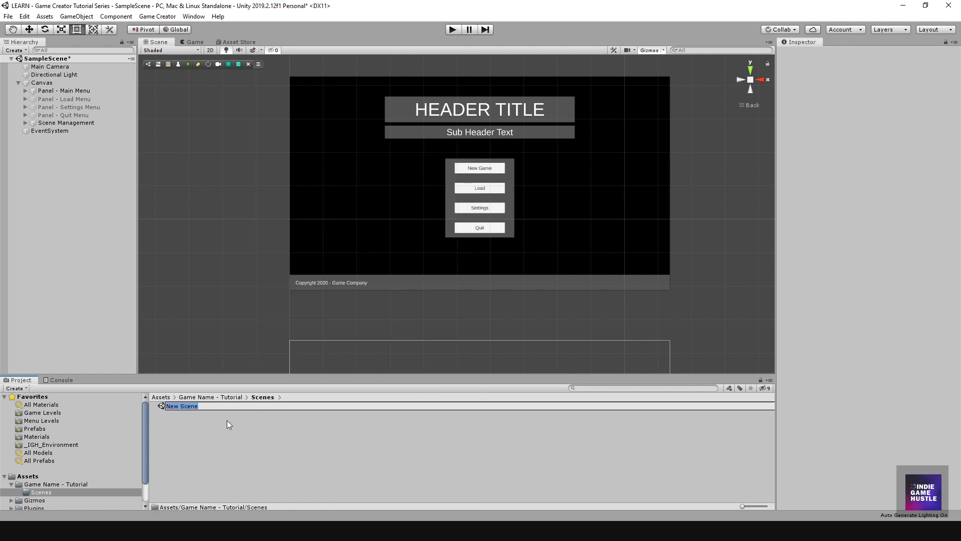
pyautogui.press('Return')
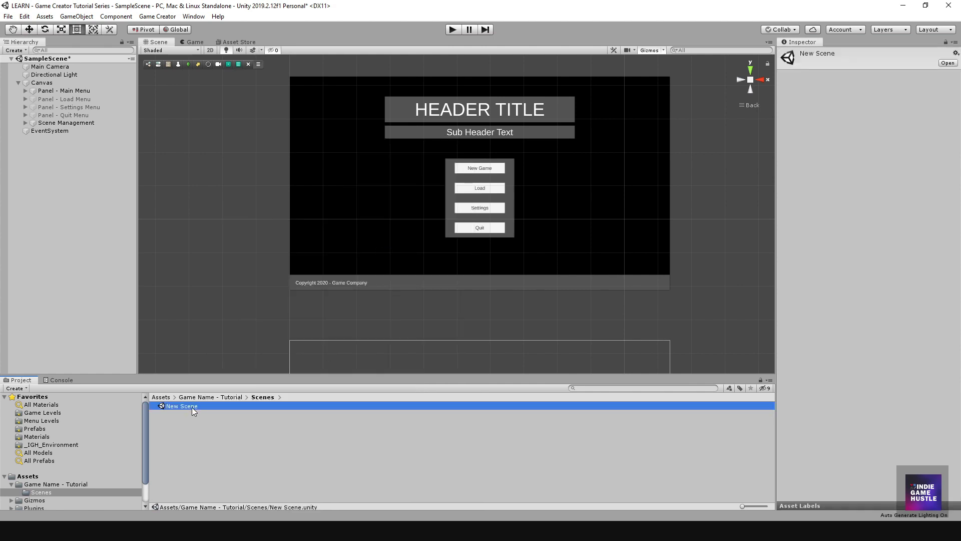
# Rename the new scene asset as "Start Level"
pyautogui.click(192, 406)
pyautogui.write('Level 1')
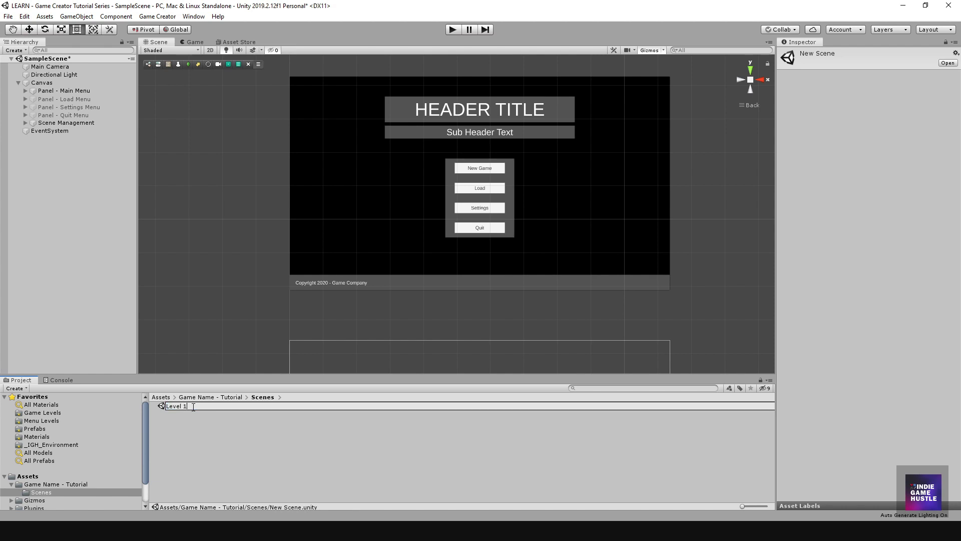
pyautogui.press('BackSpace')
pyautogui.press('BackSpace')
pyautogui.press('BackSpace')
pyautogui.press('BackSpace')
pyautogui.press('BackSpace')
pyautogui.write('Start Leve')
pyautogui.press('Return')
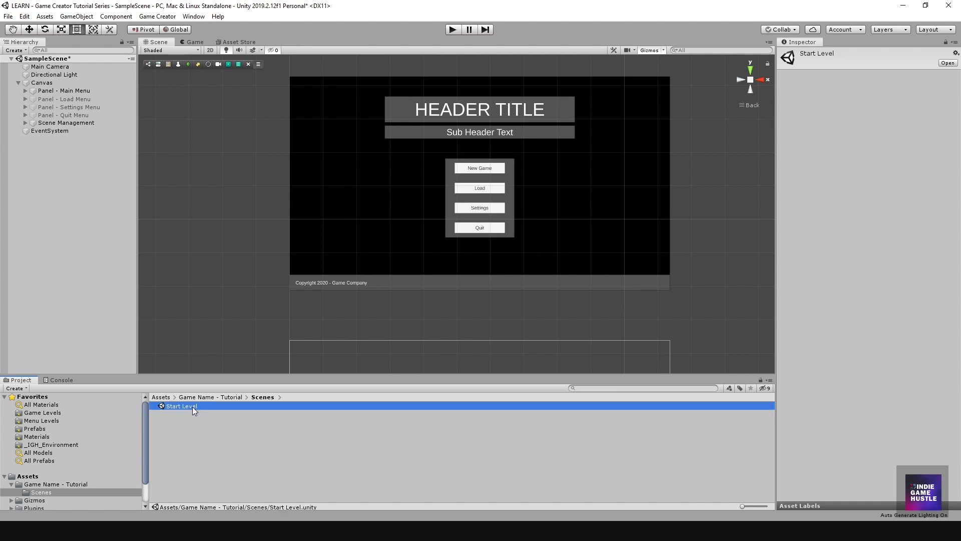
pyautogui.click(195, 438)
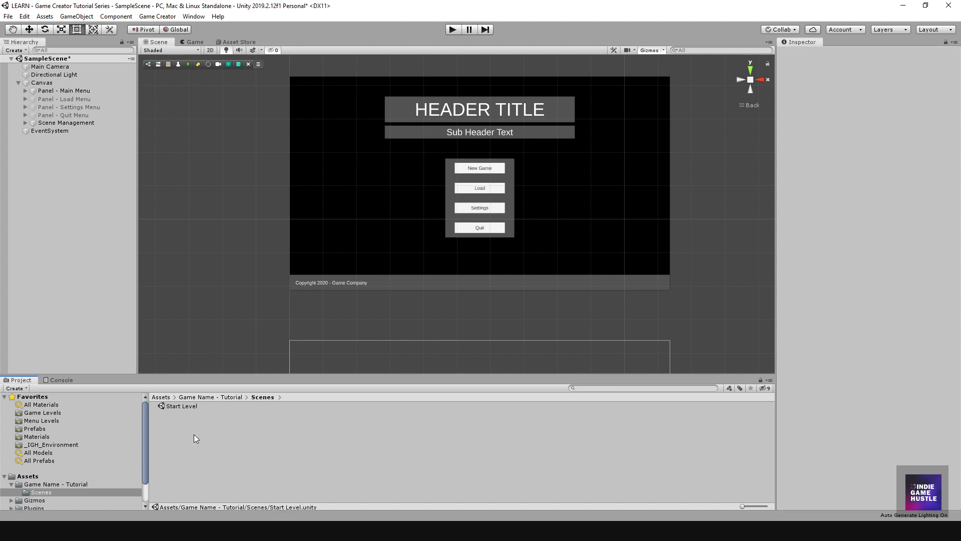
# Save the current scene and the project
pyautogui.click(8, 16)
pyautogui.click(20, 52)
pyautogui.click(8, 16)
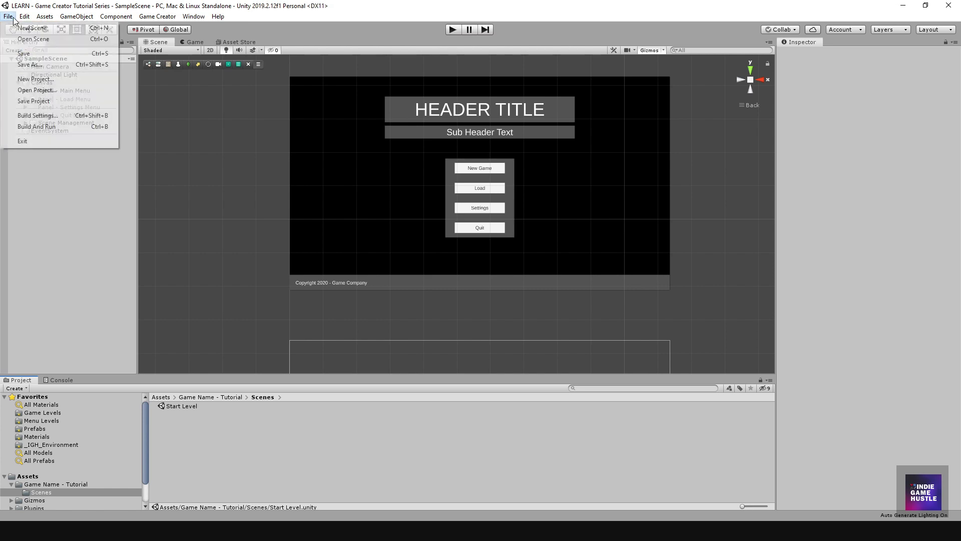
pyautogui.click(40, 99)
# Add an empty On Click event entry to the main menu's New Game button and expand the Scene Management object
pyautogui.scroll(-6, 494, 242)
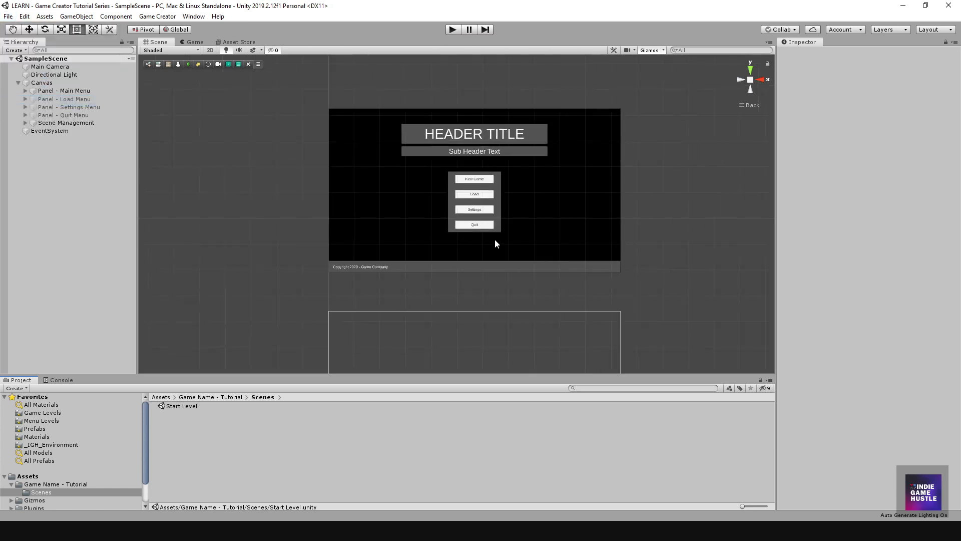
pyautogui.moveTo(496, 260); pyautogui.dragTo(466, 209, button='middle')
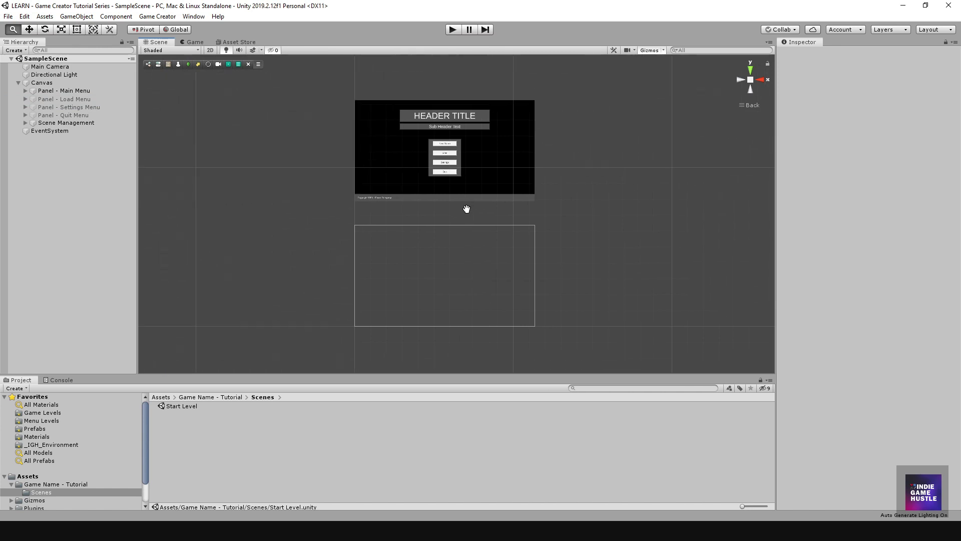
pyautogui.scroll(6, 461, 185)
pyautogui.moveTo(391, 176); pyautogui.dragTo(393, 250, button='middle')
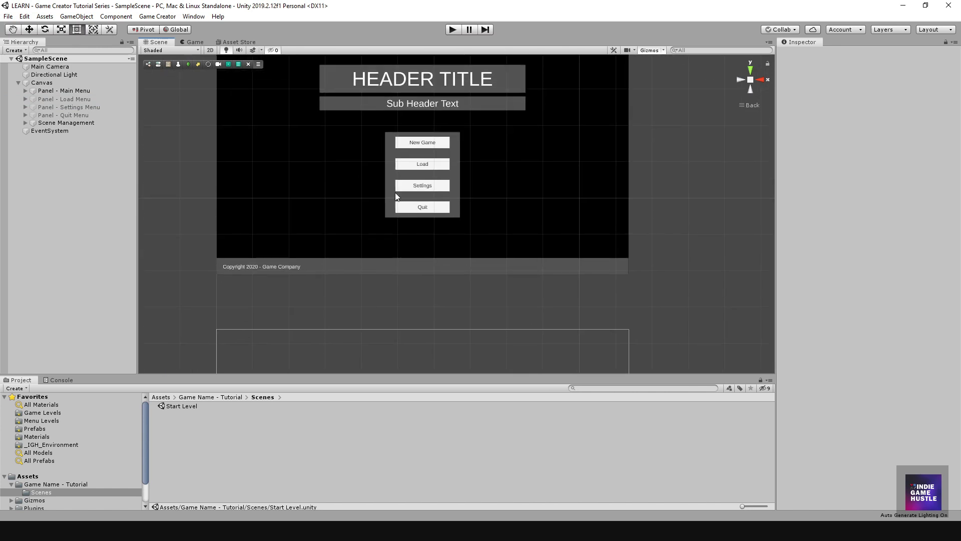
pyautogui.scroll(5, 420, 225)
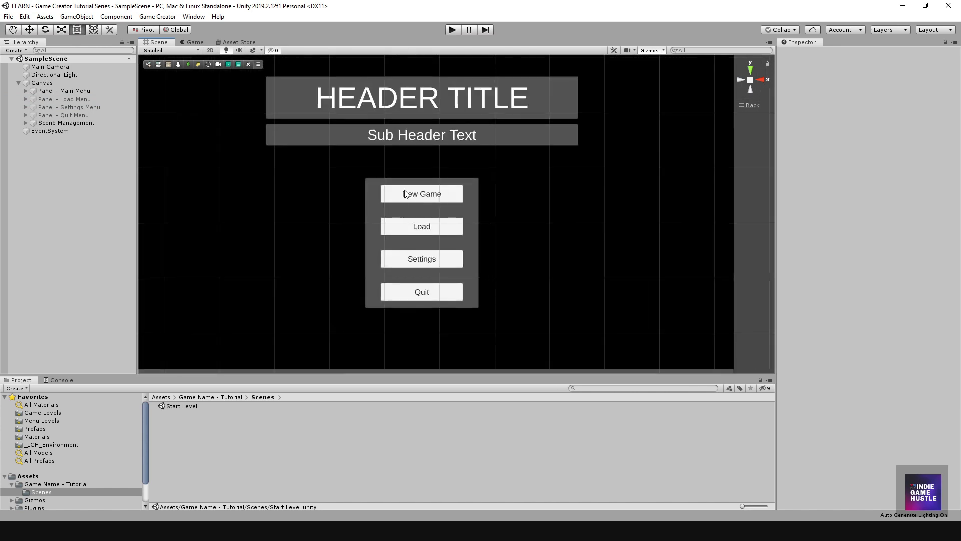
pyautogui.click(395, 199)
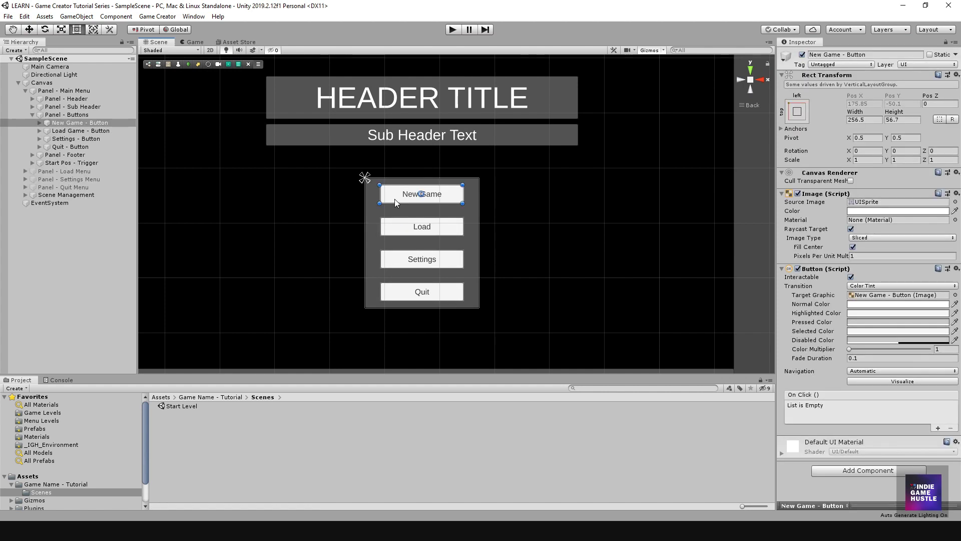
pyautogui.click(26, 195)
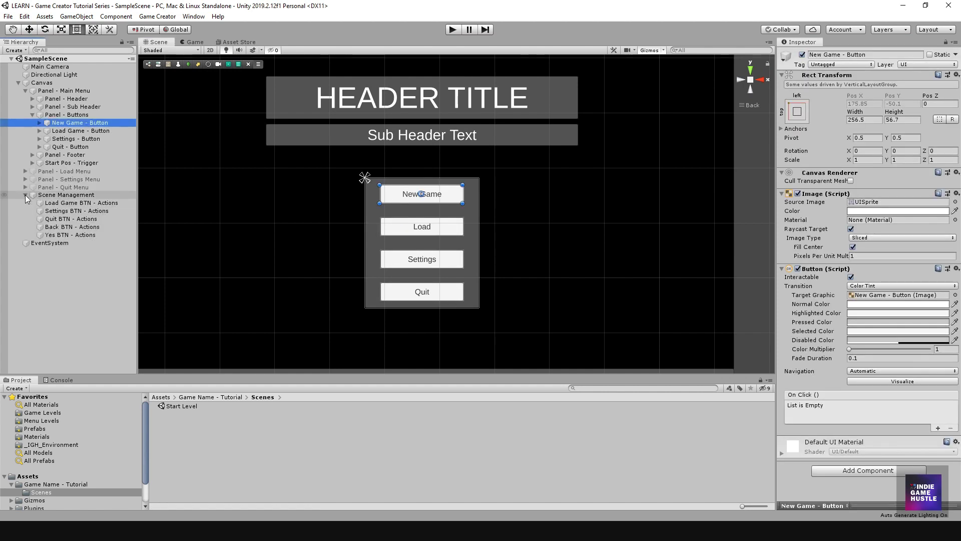
pyautogui.click(938, 429)
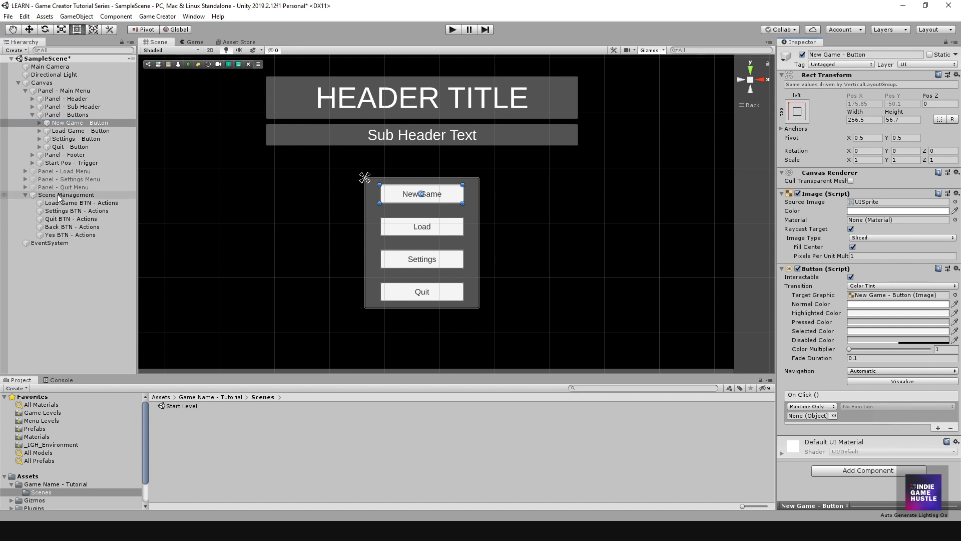
# Duplicate the "Yes BTN - Actions" object under Scene Management and rename the copy "New Game BTN - Actions"
pyautogui.click(59, 235)
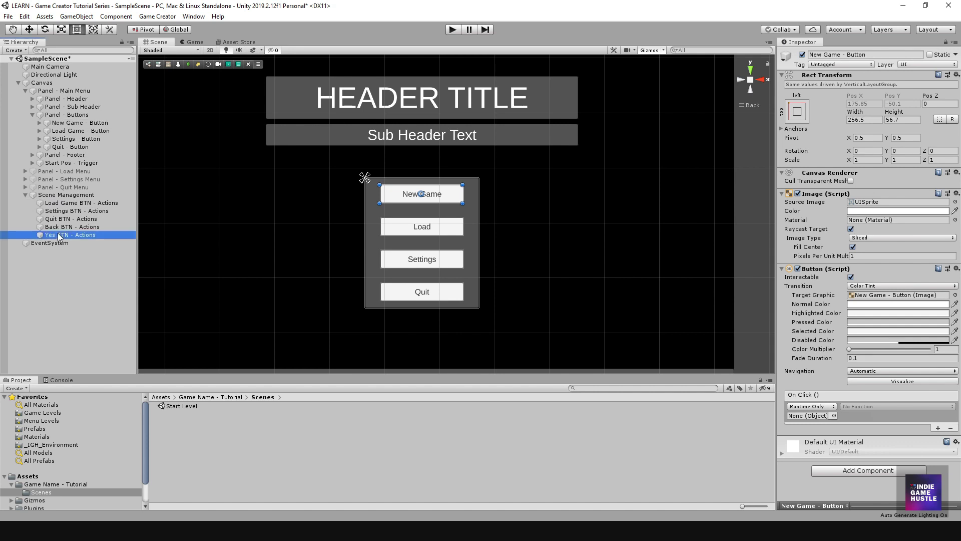
pyautogui.hotkey('ctrl', 'd')
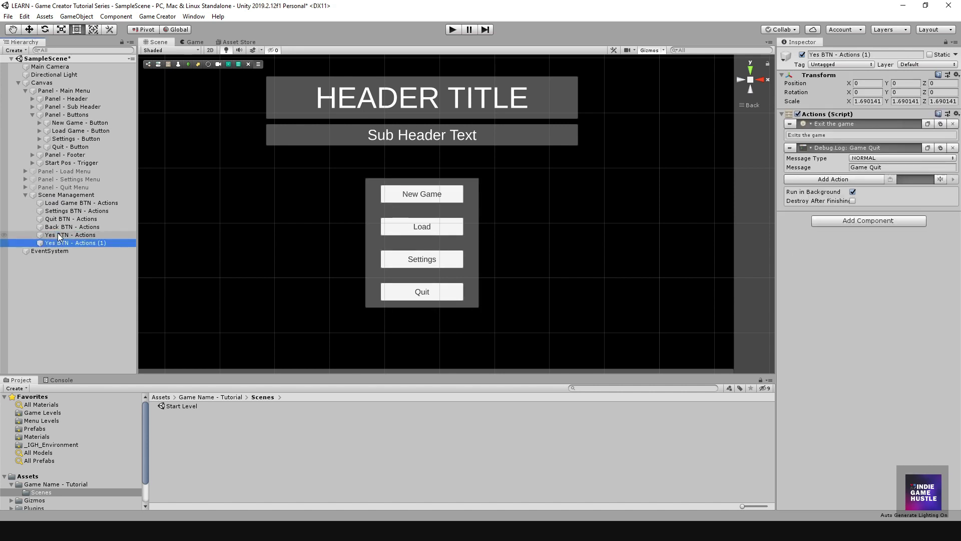
pyautogui.click(68, 243)
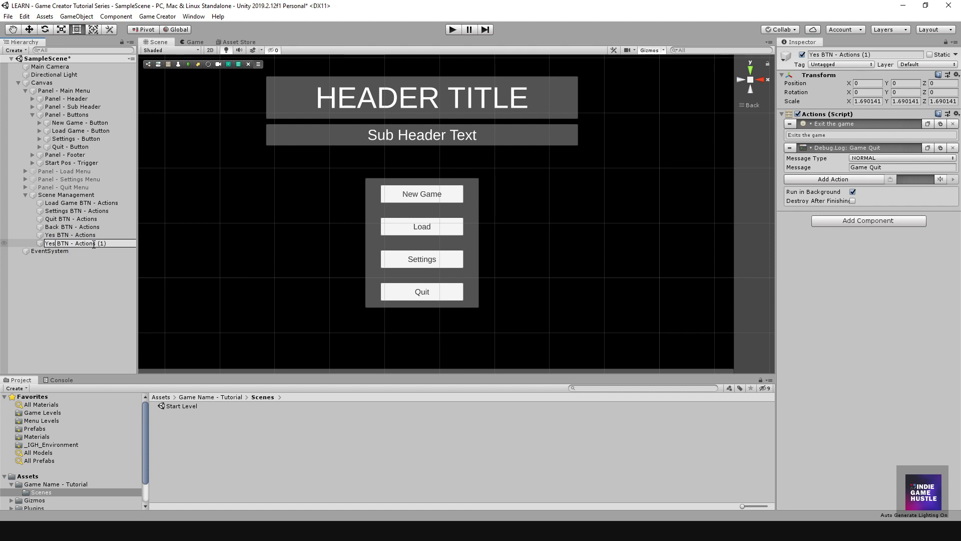
pyautogui.press('BackSpace')
pyautogui.press('BackSpace')
pyautogui.press('BackSpace')
pyautogui.write('New Game')
pyautogui.click(131, 243)
pyautogui.press('BackSpace')
pyautogui.press('BackSpace')
pyautogui.press('BackSpace')
pyautogui.press('Return')
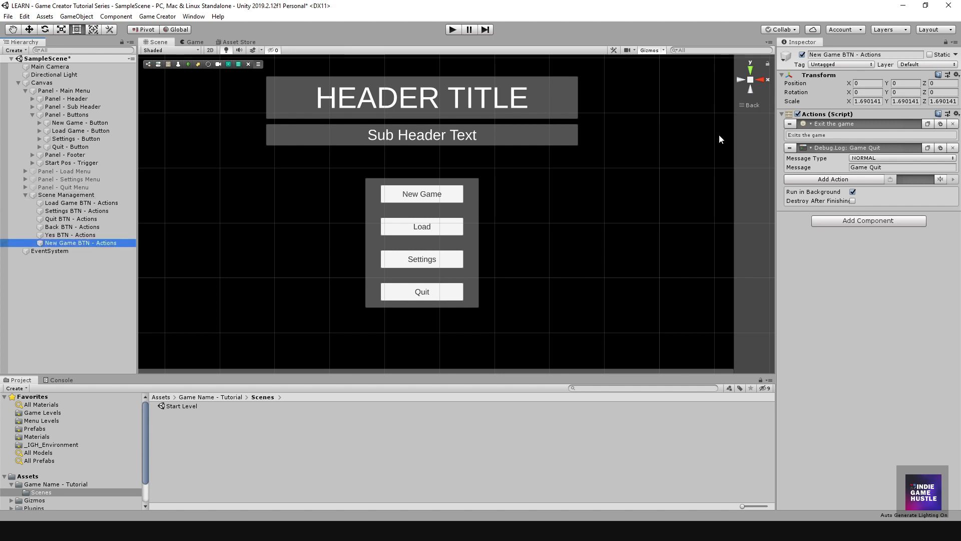
# Remove the Debug.Log and Exit the game actions from New Game BTN - Actions
pyautogui.click(952, 147)
pyautogui.click(953, 124)
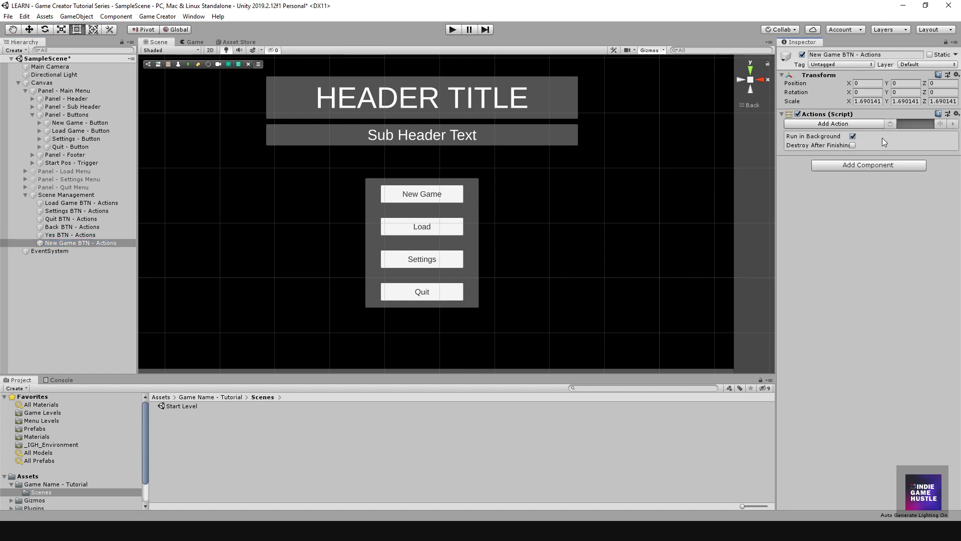
pyautogui.click(870, 124)
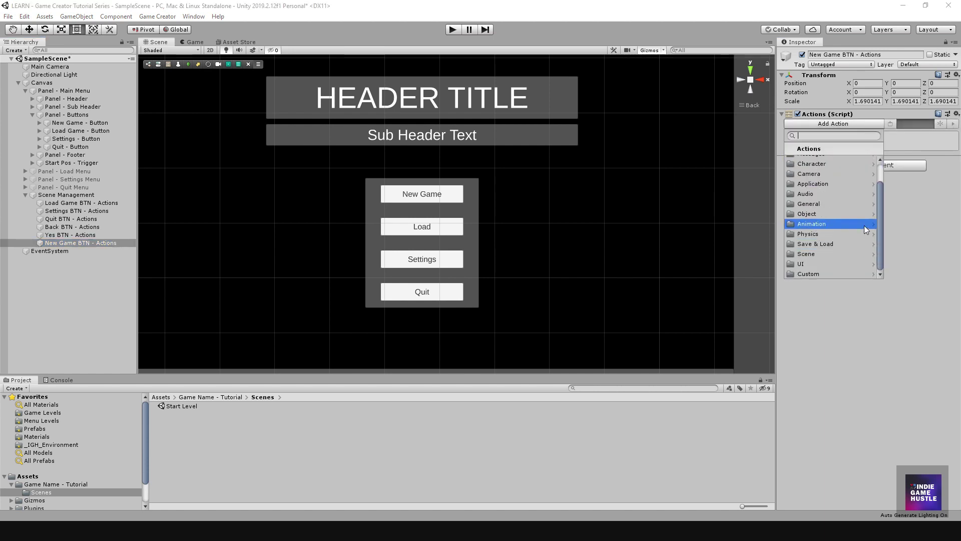
pyautogui.click(822, 255)
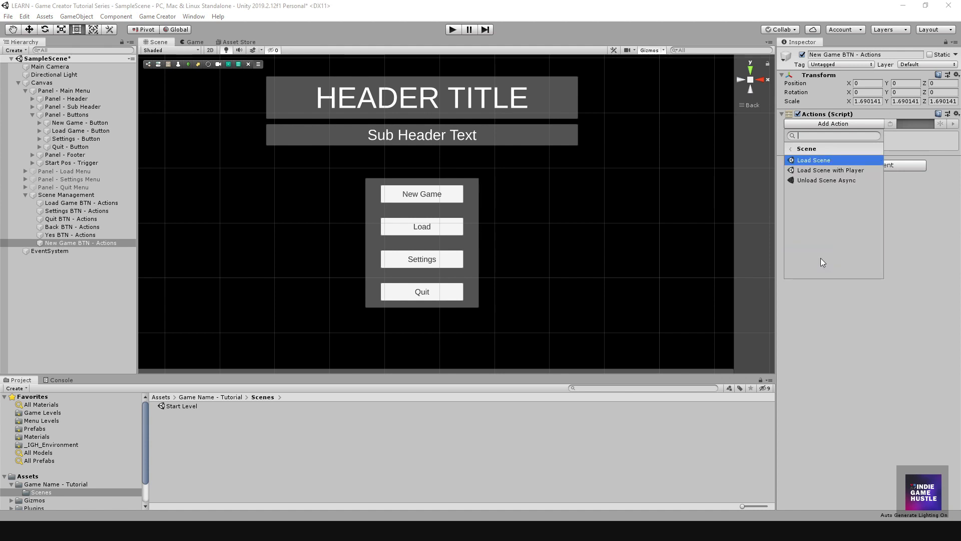
pyautogui.press('Return')
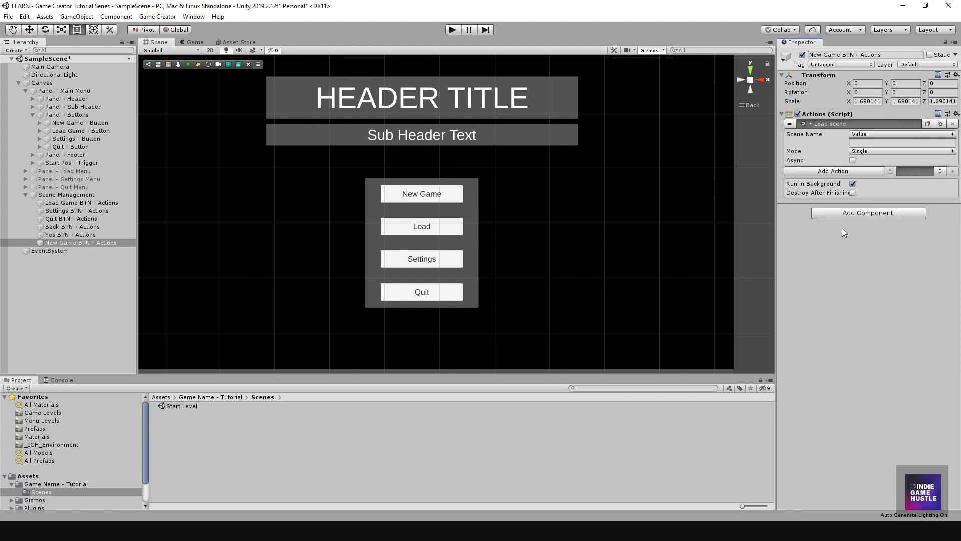
pyautogui.click(877, 134)
pyautogui.click(876, 142)
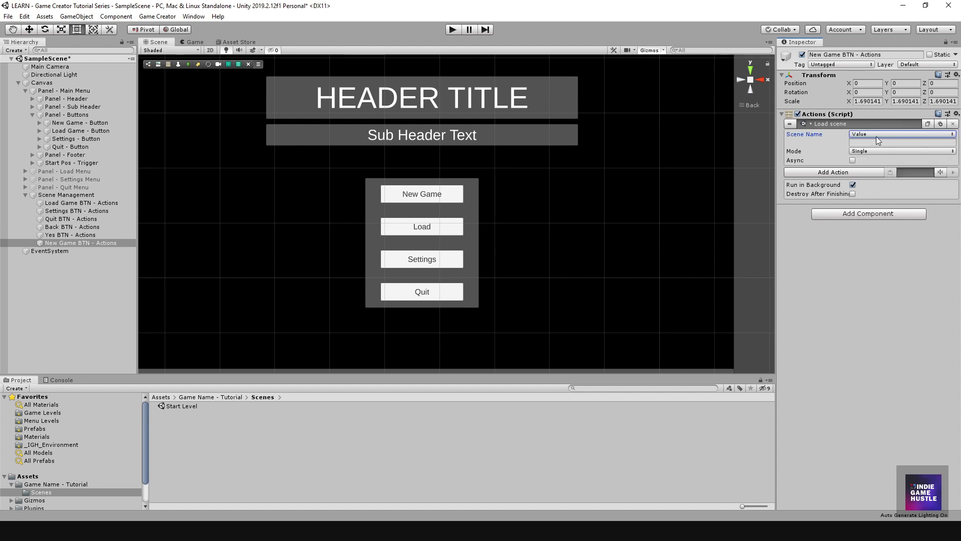
pyautogui.click(837, 123)
pyautogui.click(837, 123)
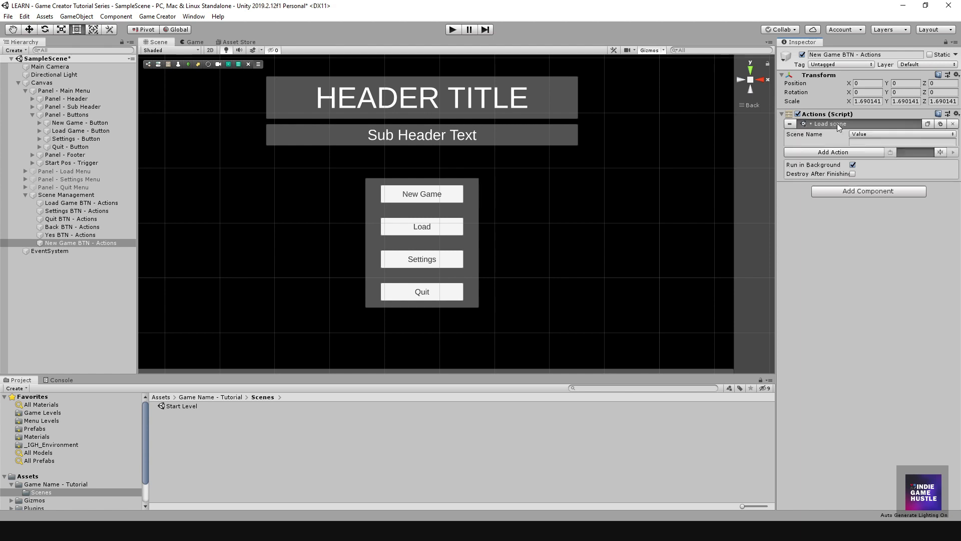
pyautogui.click(952, 123)
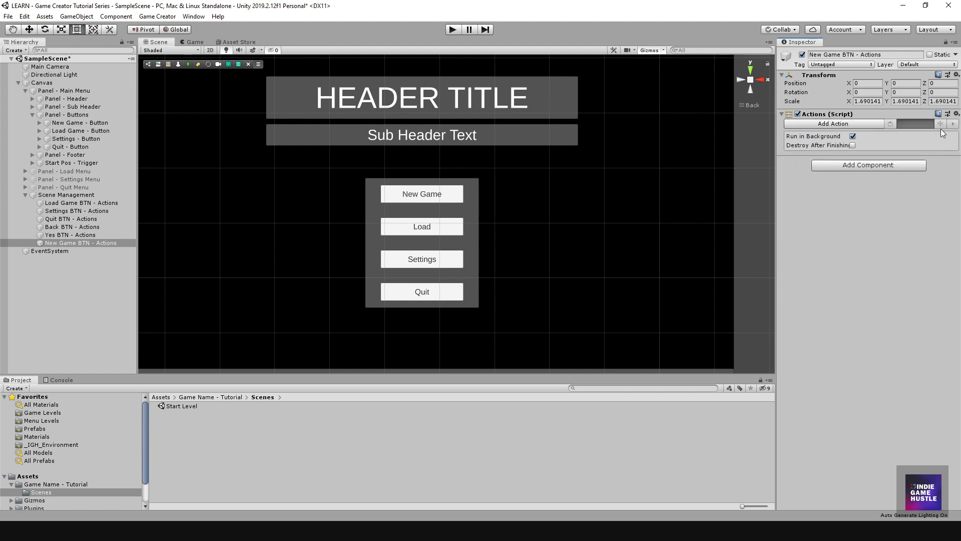
# Add a Load Scene action from the Scene category to New Game BTN - Actions
pyautogui.click(856, 124)
pyautogui.scroll(-3, 822, 260)
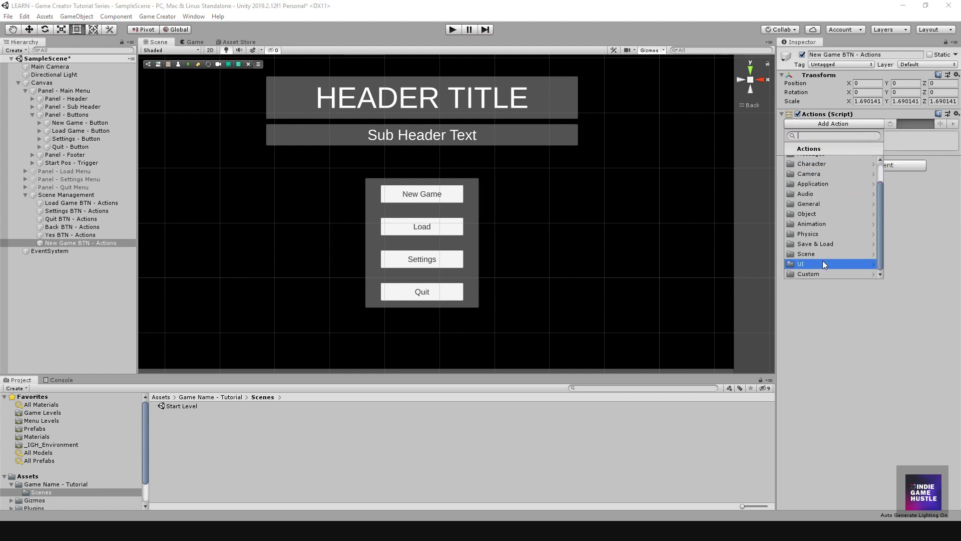
pyautogui.click(821, 258)
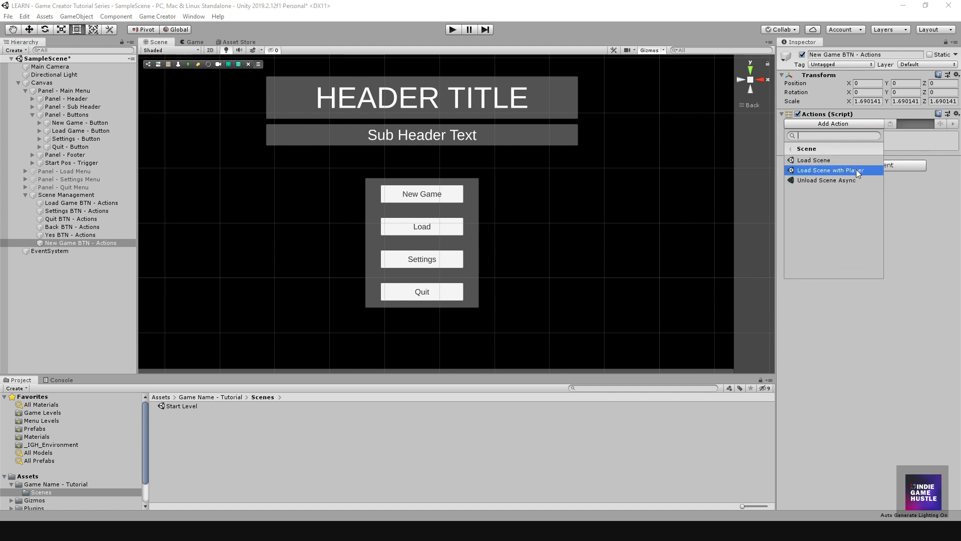
pyautogui.click(803, 160)
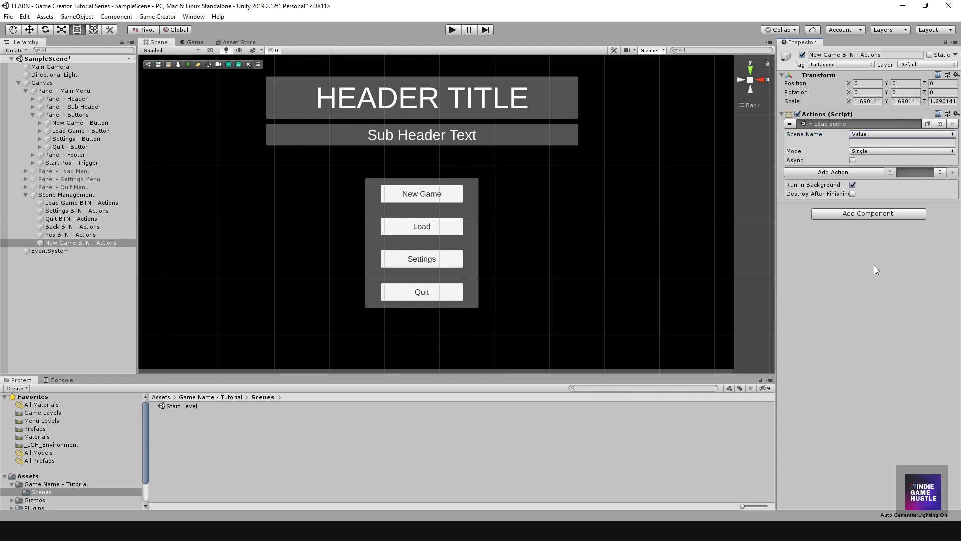
# Copy the Start Level scene asset's name and set it as the Load Scene action's scene name in New Game BTN - Actions
pyautogui.click(862, 143)
pyautogui.click(208, 426)
pyautogui.click(184, 405)
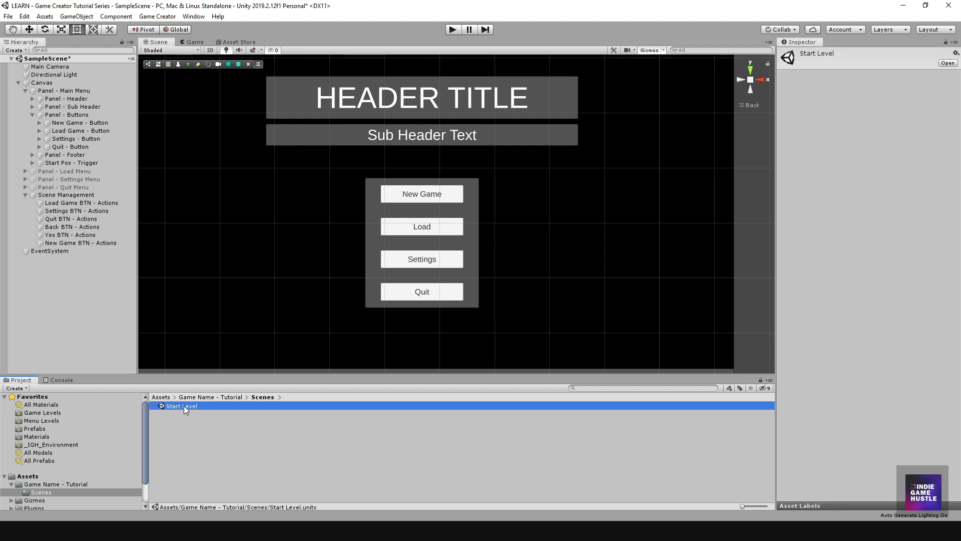
pyautogui.click(184, 406)
pyautogui.hotkey('ctrl', 'c')
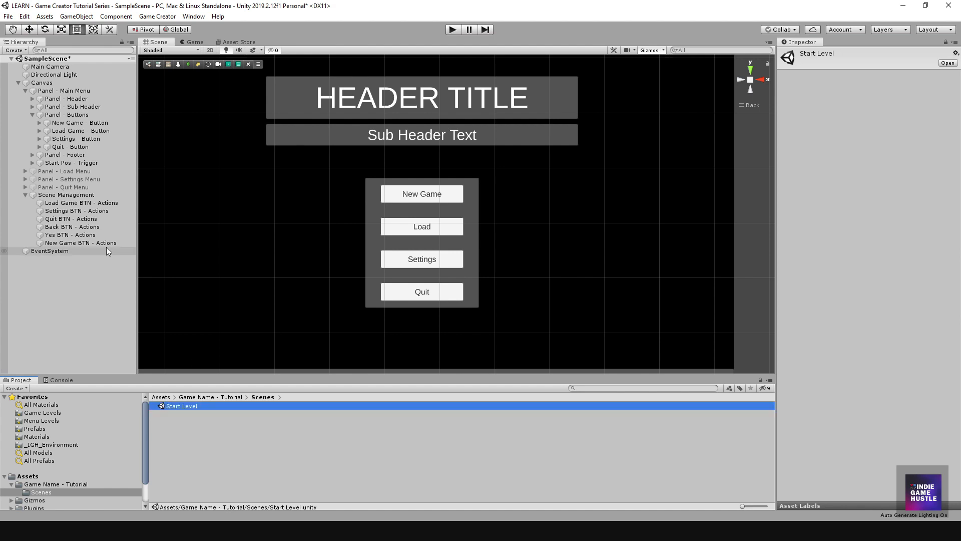
pyautogui.click(76, 243)
pyautogui.click(874, 142)
pyautogui.hotkey('ctrl', 'v')
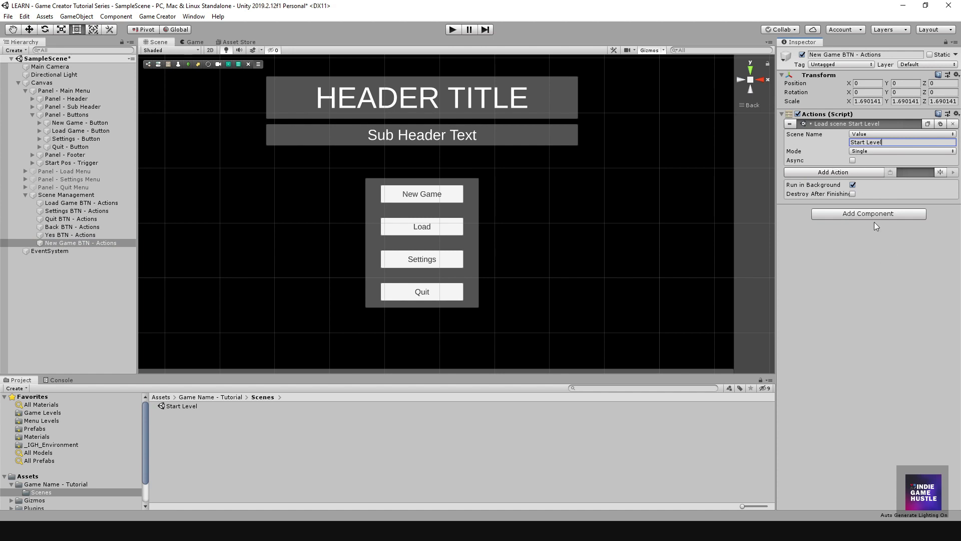
pyautogui.press('Return')
pyautogui.click(82, 285)
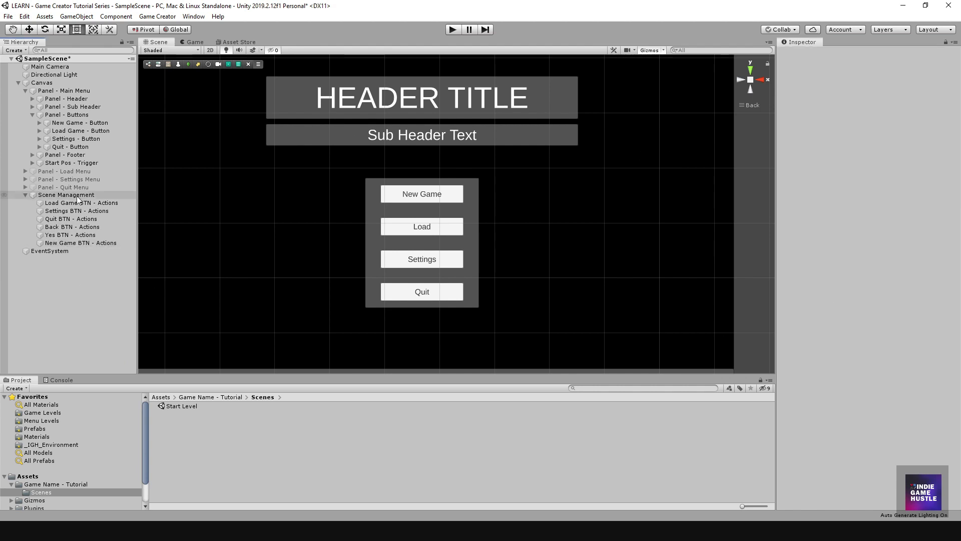
# Assign New Game BTN - Actions to the New Game button's On Click event and set its function to Actions.Execute
pyautogui.click(415, 197)
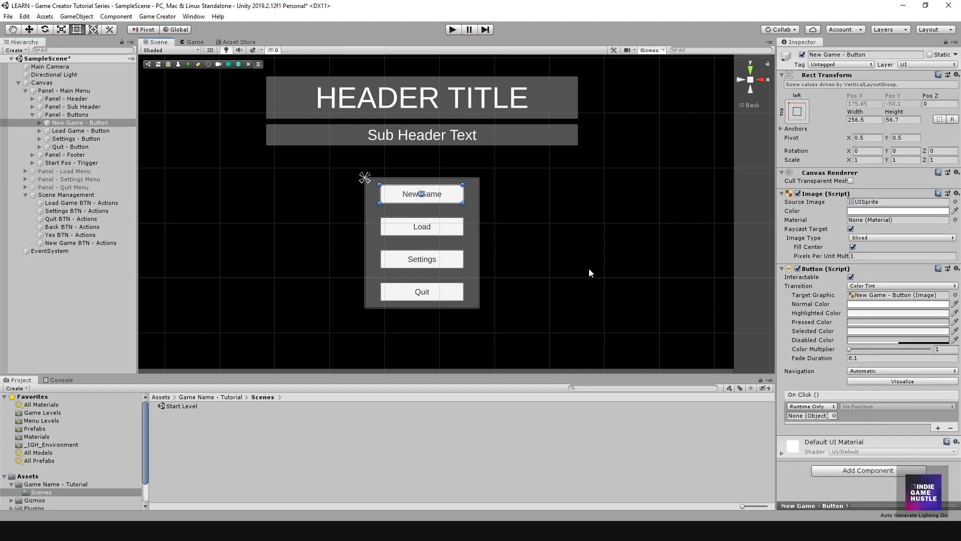
pyautogui.moveTo(68, 243); pyautogui.dragTo(797, 421)
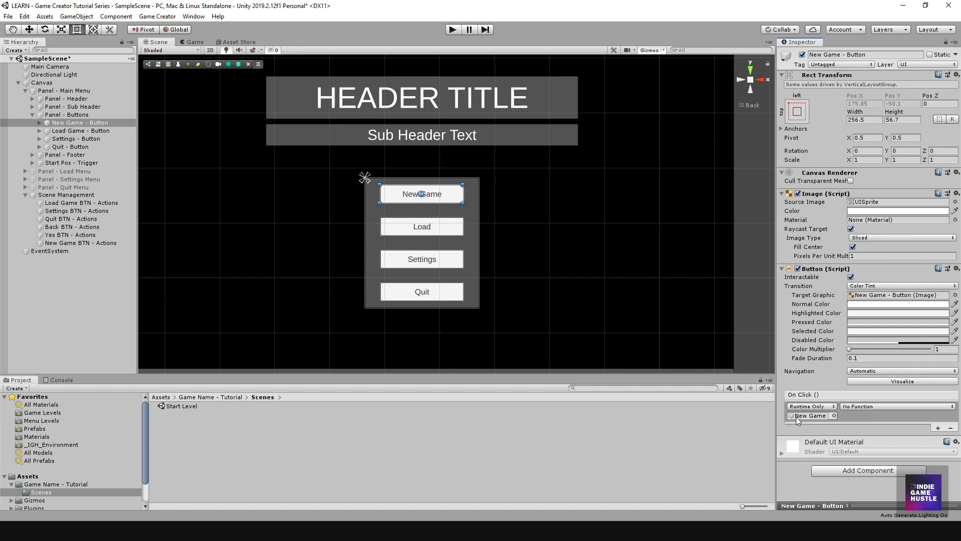
pyautogui.click(867, 406)
pyautogui.moveTo(874, 454)
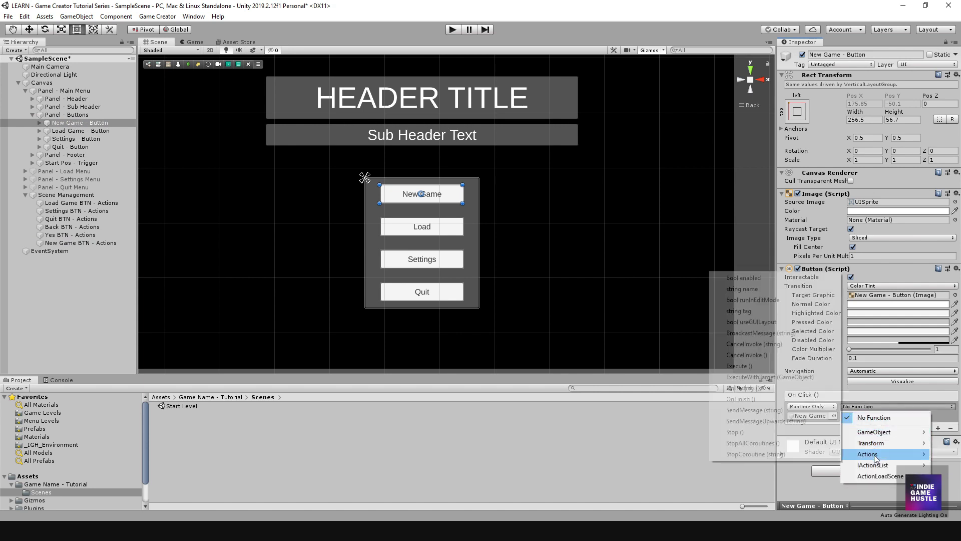
pyautogui.click(756, 367)
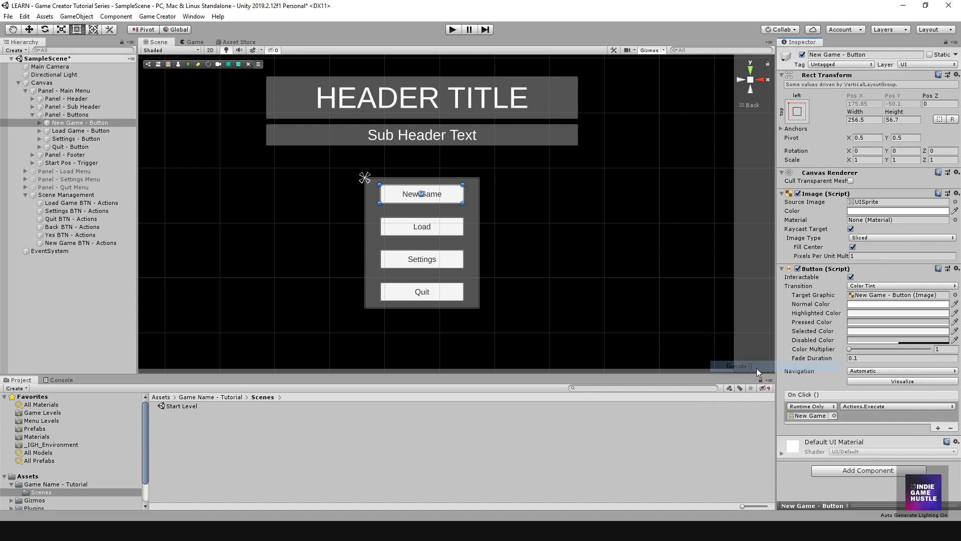
pyautogui.click(256, 419)
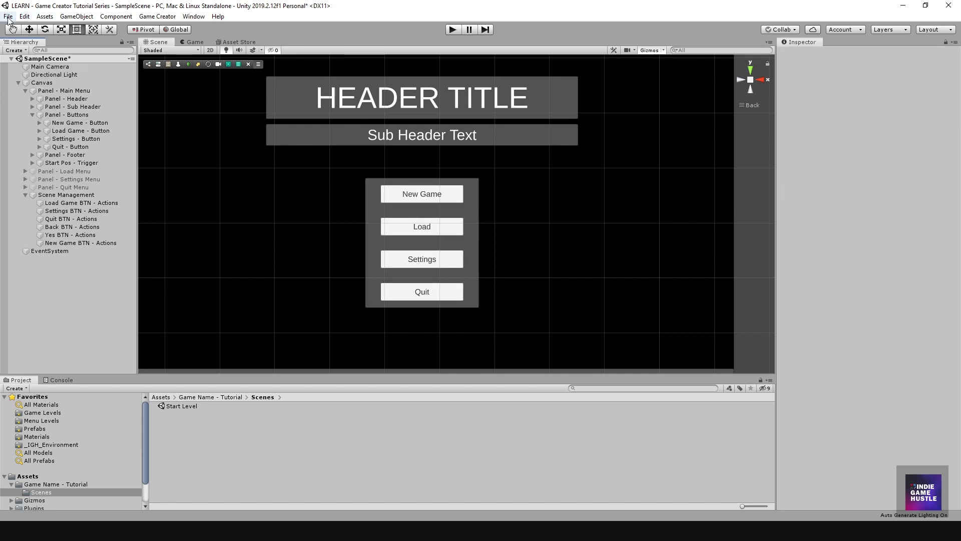
# Add the open SampleScene and the Start Level scene to Scenes In Build in the Build Settings
pyautogui.click(25, 16)
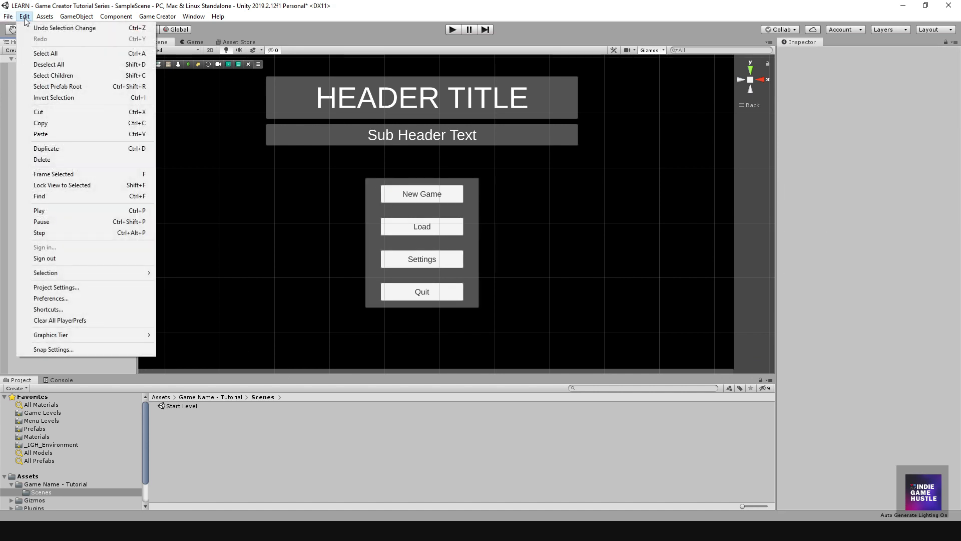
pyautogui.moveTo(8, 16)
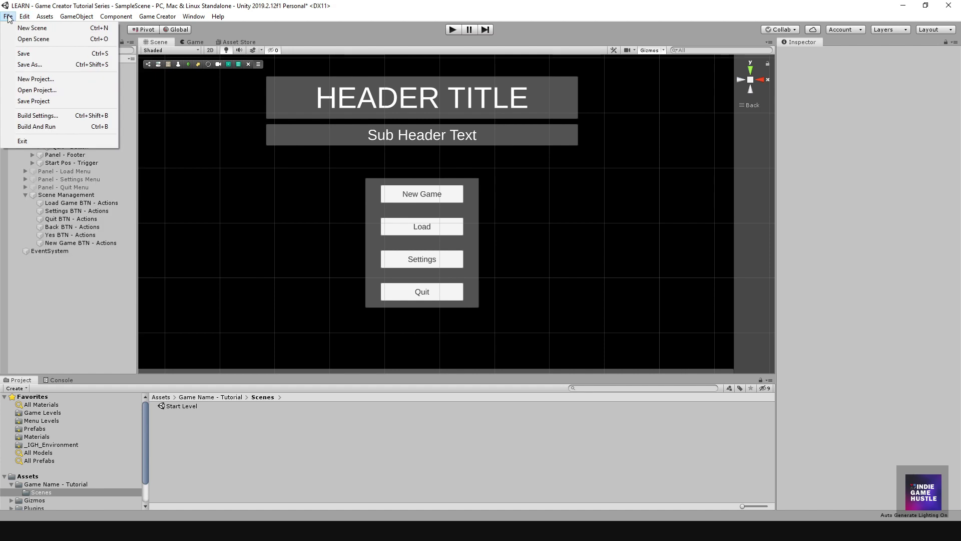
pyautogui.click(43, 116)
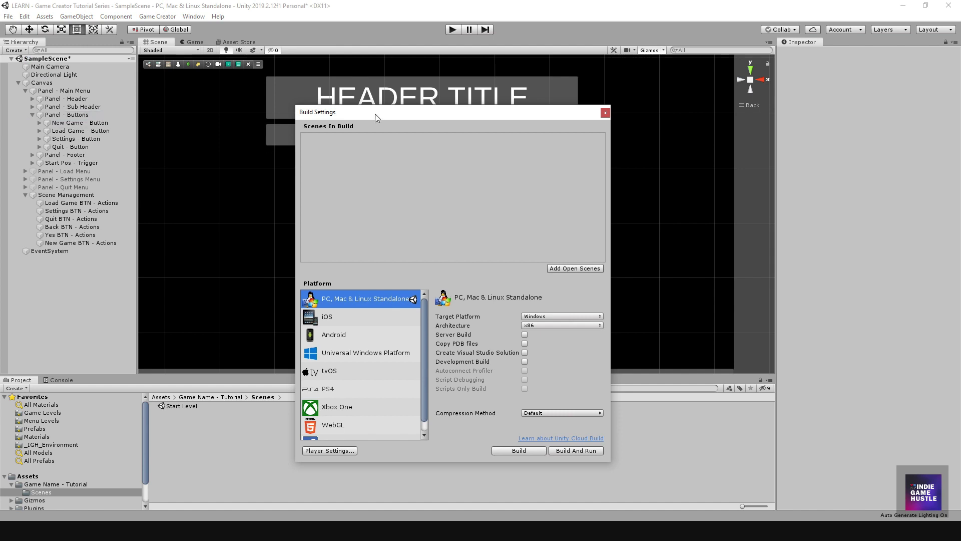
pyautogui.moveTo(380, 113); pyautogui.dragTo(458, 75)
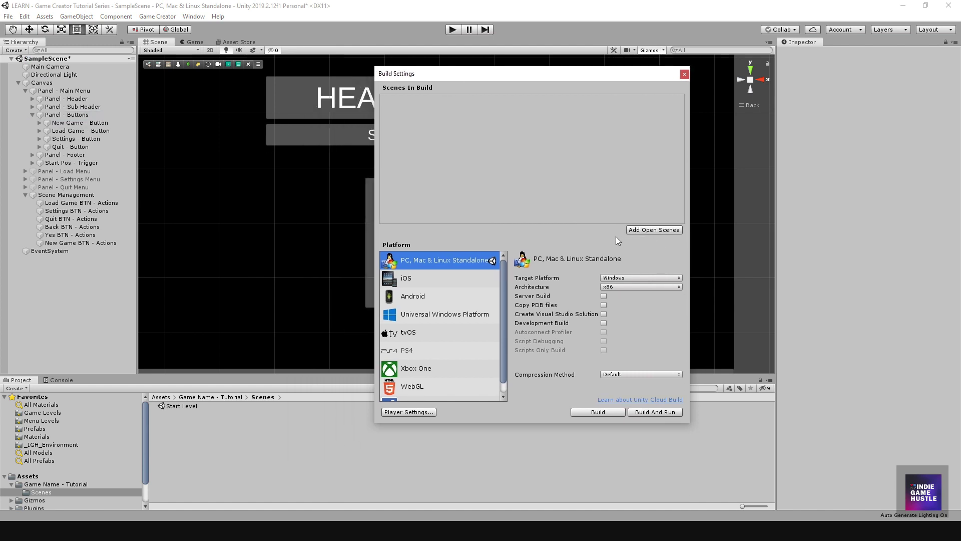
pyautogui.click(646, 232)
pyautogui.moveTo(176, 407); pyautogui.dragTo(469, 157)
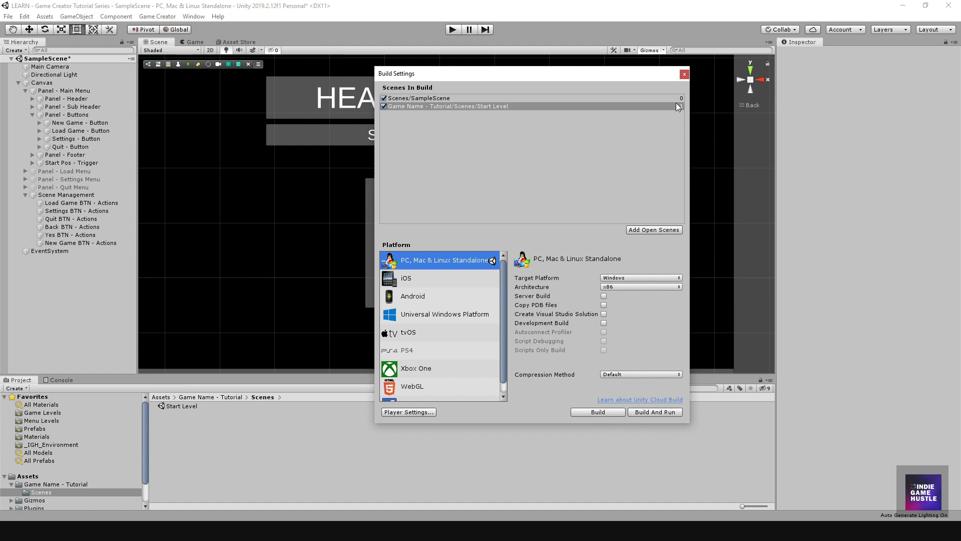
pyautogui.moveTo(662, 76); pyautogui.dragTo(594, 124)
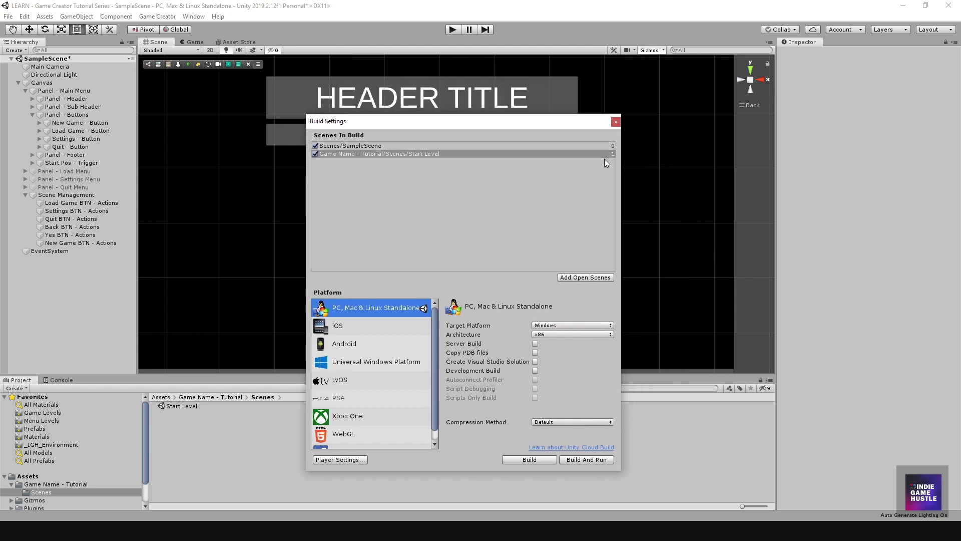
pyautogui.click(616, 121)
# Run the scene in play mode, try the menu's Load, Settings, Quit and New Game buttons, and exit play mode
pyautogui.scroll(-2, 352, 271)
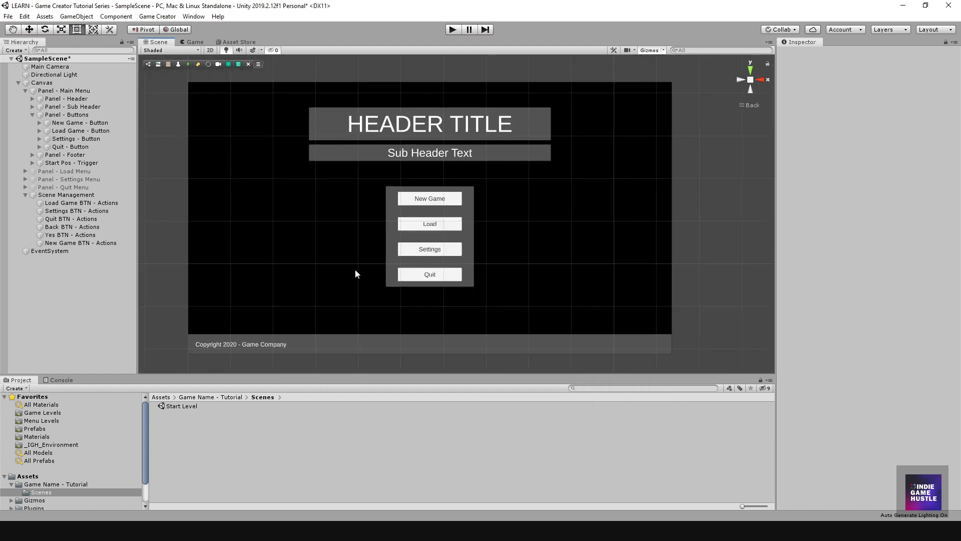
pyautogui.moveTo(463, 250); pyautogui.dragTo(461, 271, button='middle')
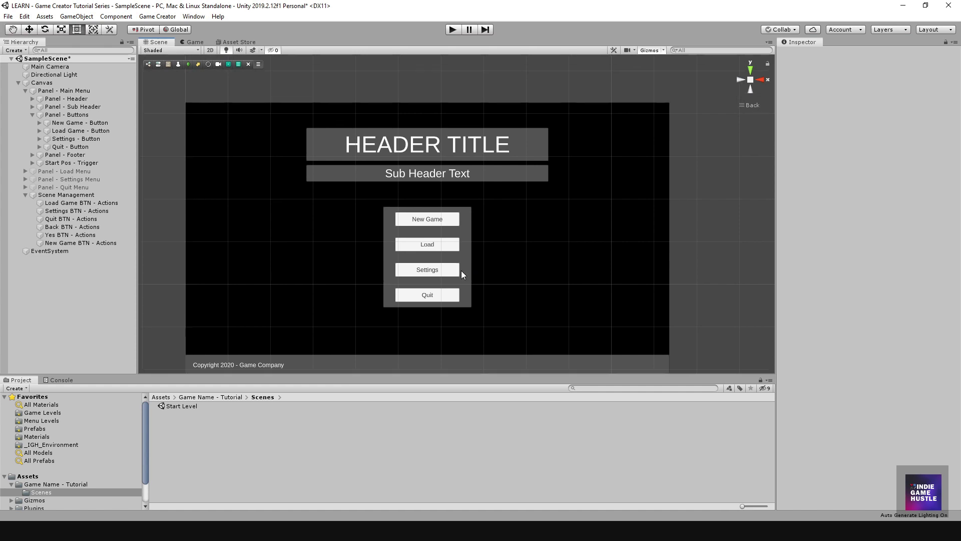
pyautogui.moveTo(455, 173); pyautogui.dragTo(486, 156, button='middle')
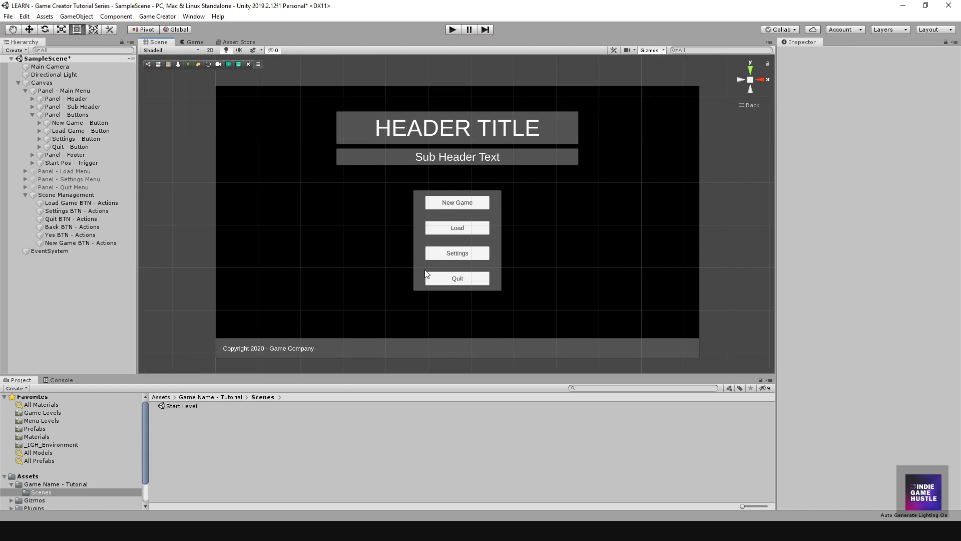
pyautogui.click(452, 29)
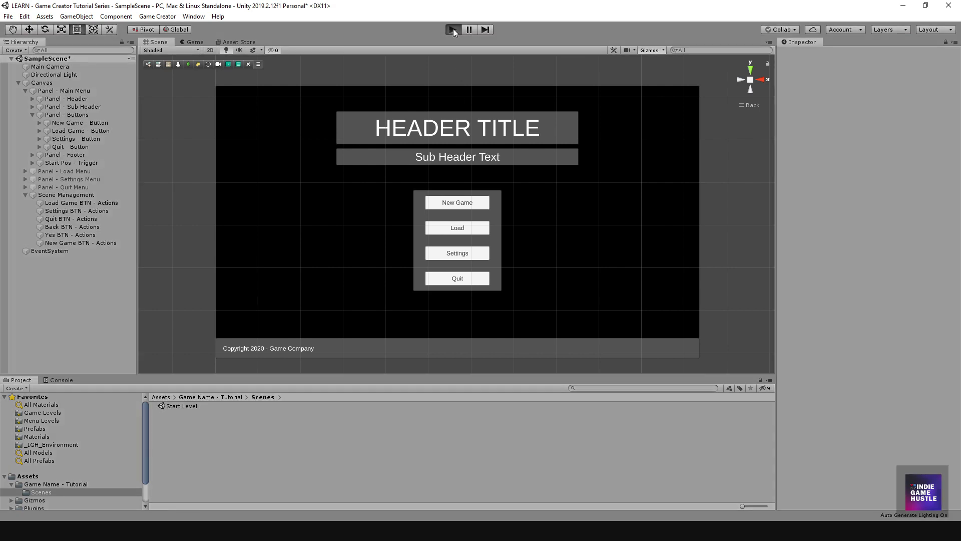
pyautogui.click(457, 222)
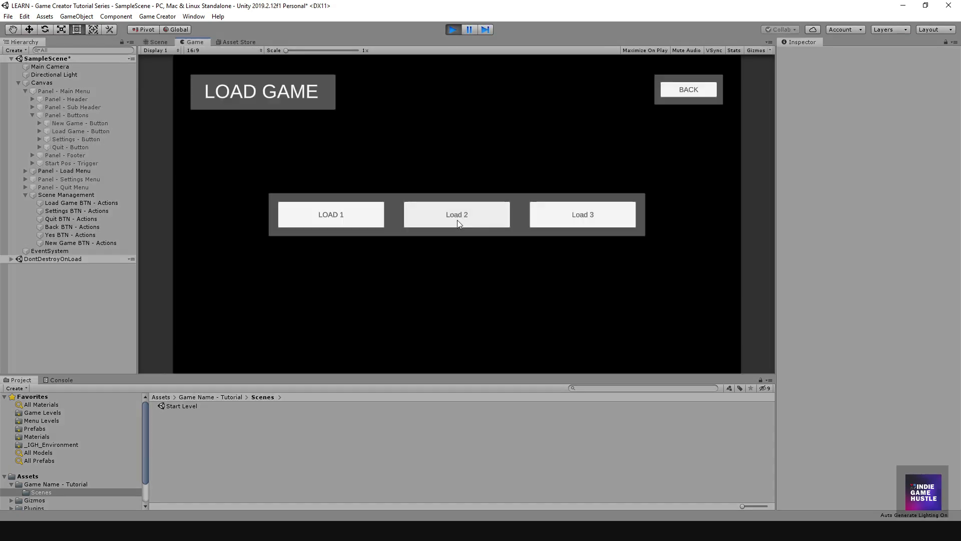
pyautogui.click(687, 90)
pyautogui.click(457, 250)
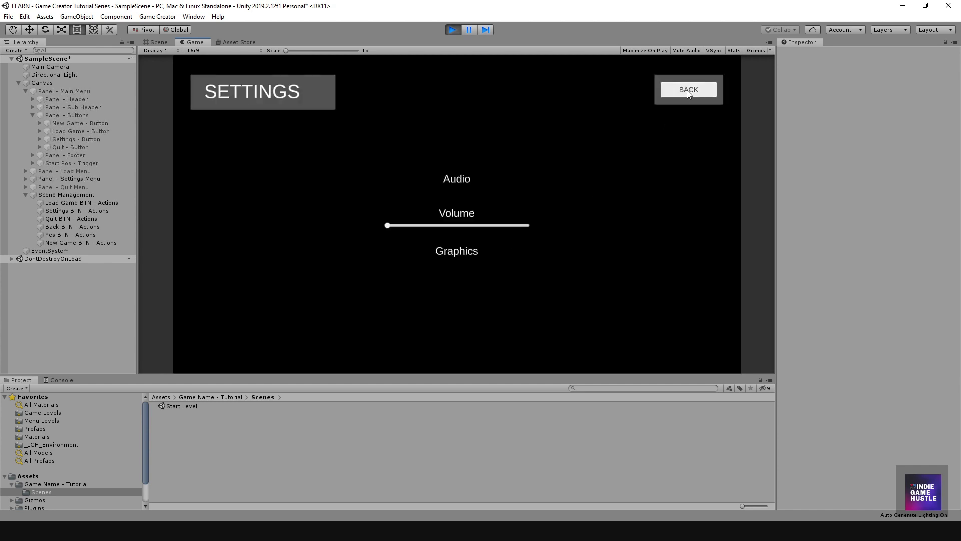
pyautogui.click(687, 90)
pyautogui.click(427, 280)
pyautogui.click(496, 204)
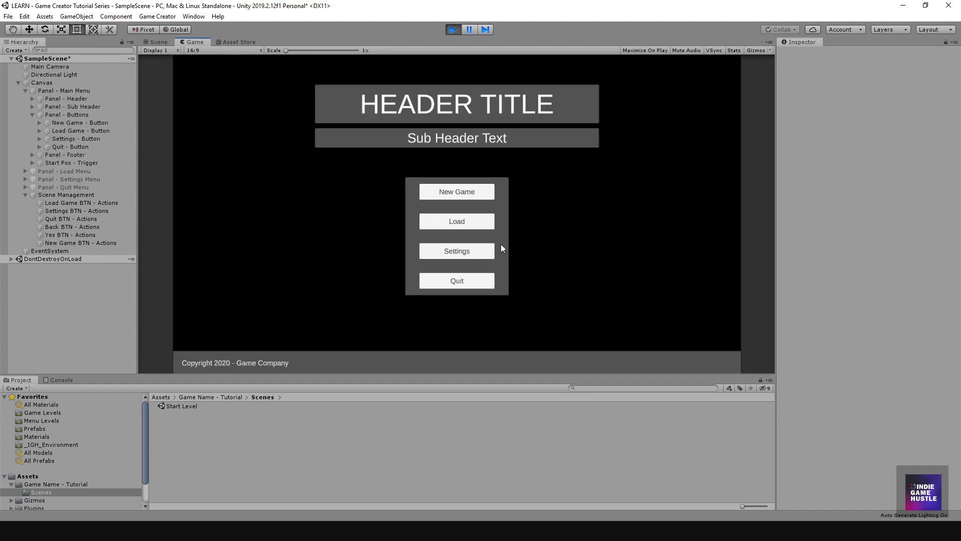
pyautogui.click(468, 196)
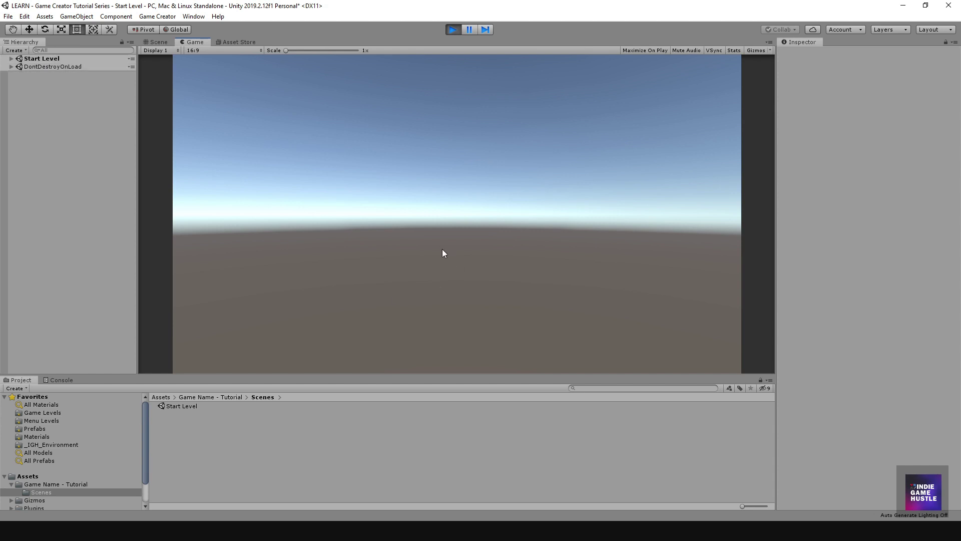
pyautogui.click(453, 30)
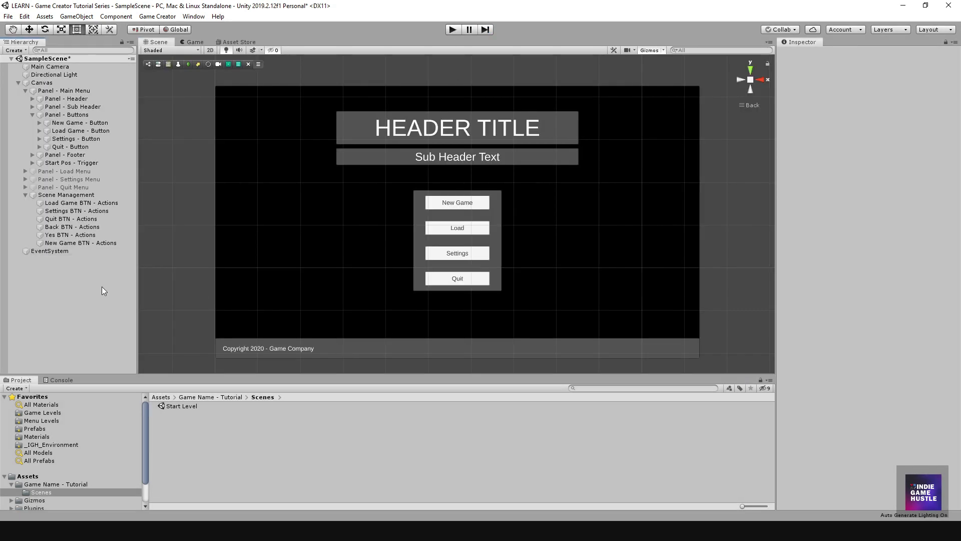
# Add a Wait action to New Game BTN - Actions, place it before the Load Scene action, and collapse both actions
pyautogui.click(97, 244)
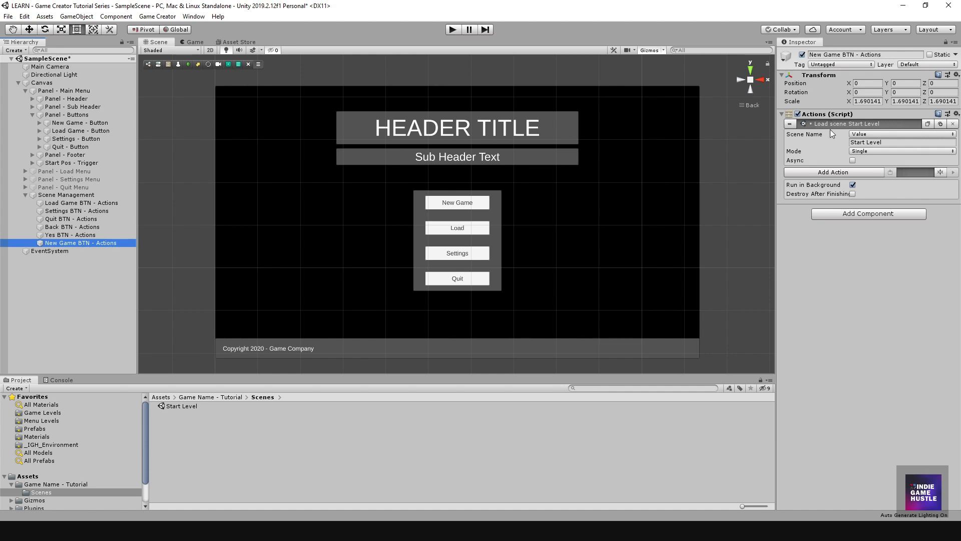
pyautogui.click(844, 173)
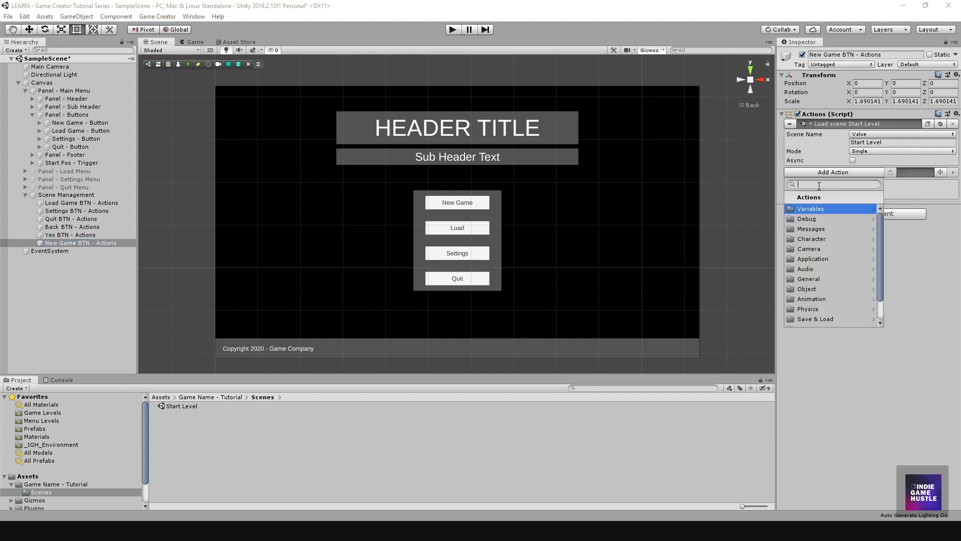
pyautogui.write('wait')
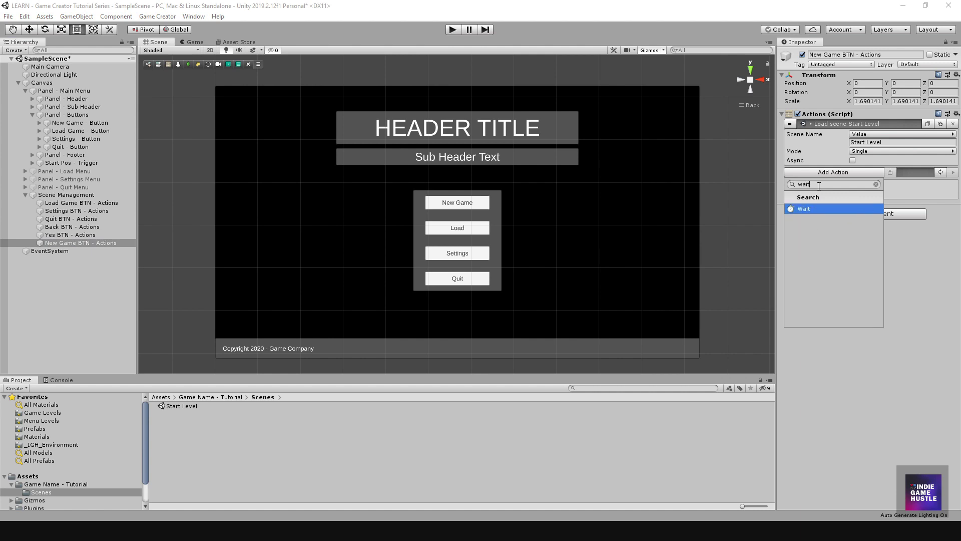
pyautogui.click(802, 209)
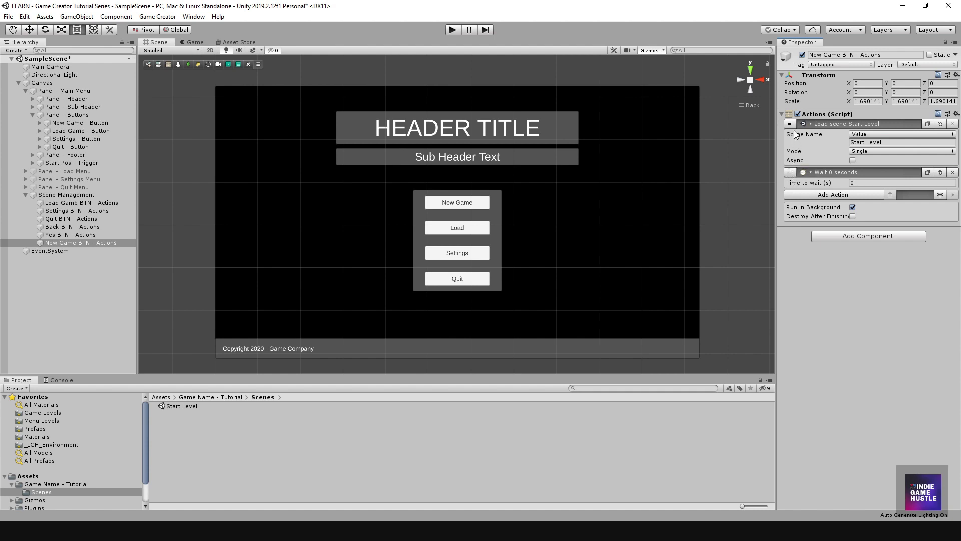
pyautogui.moveTo(790, 123); pyautogui.dragTo(792, 146)
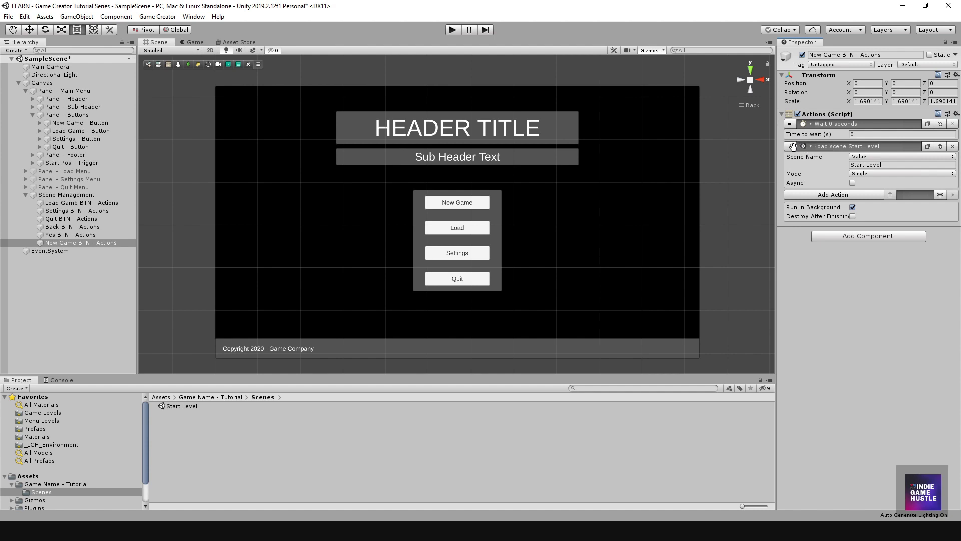
pyautogui.click(813, 147)
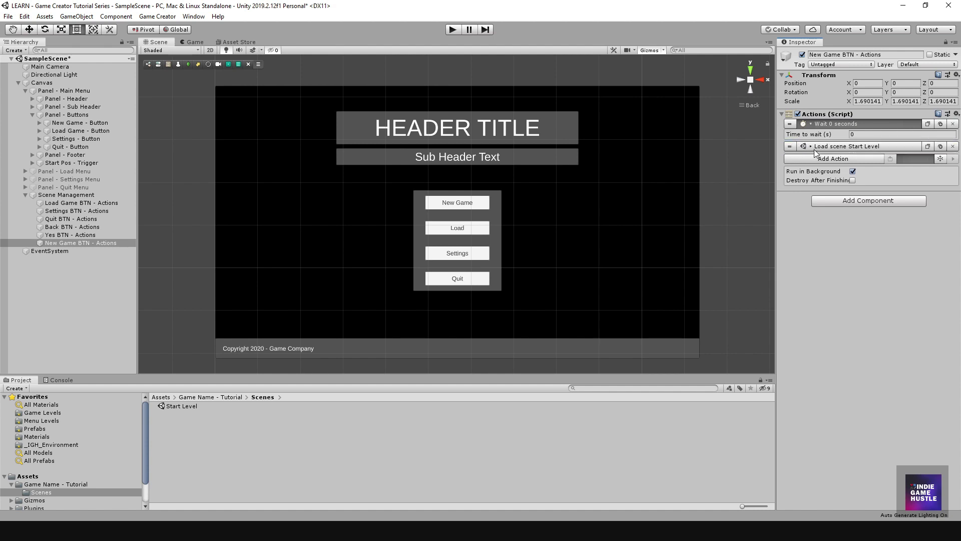
pyautogui.click(815, 125)
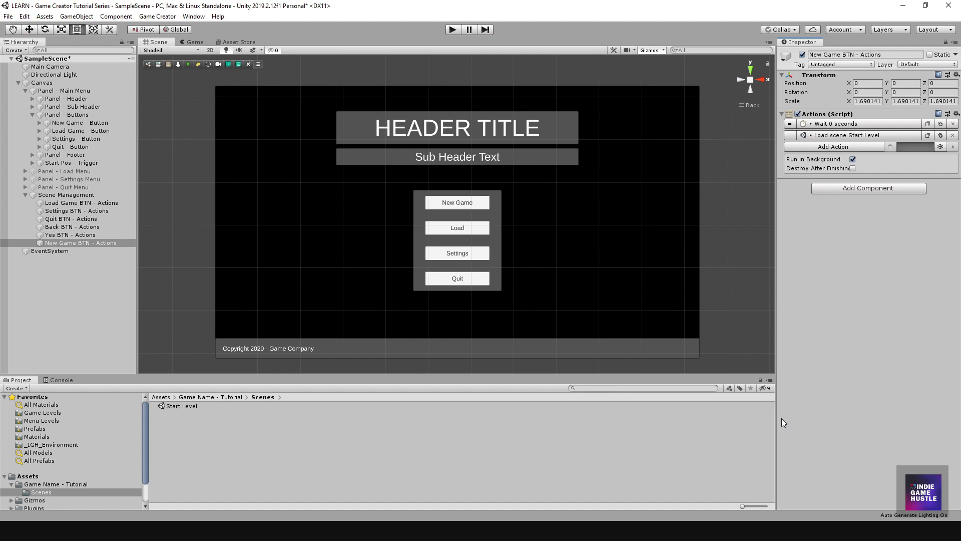
# Set the Wait action's time to wait to 2 seconds in New Game BTN - Actions
pyautogui.click(819, 125)
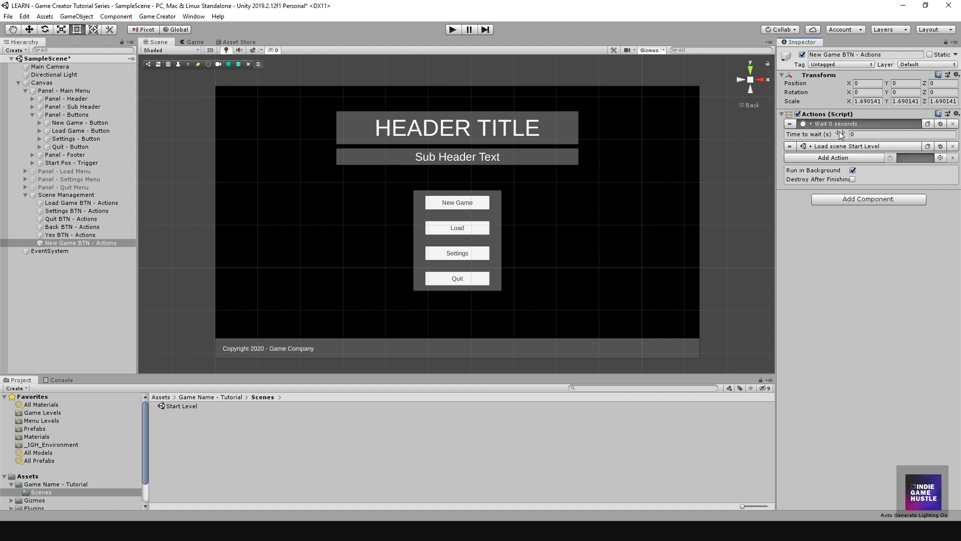
pyautogui.click(871, 136)
pyautogui.write('2')
pyautogui.click(851, 298)
# Test the delayed New Game button in play mode and exit play mode once the Start Level scene loads
pyautogui.click(452, 32)
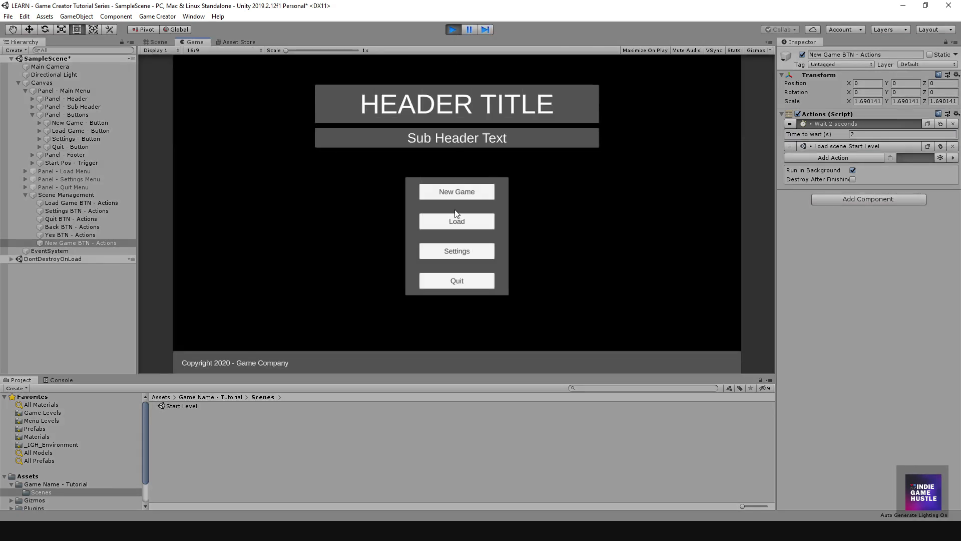
pyautogui.click(461, 193)
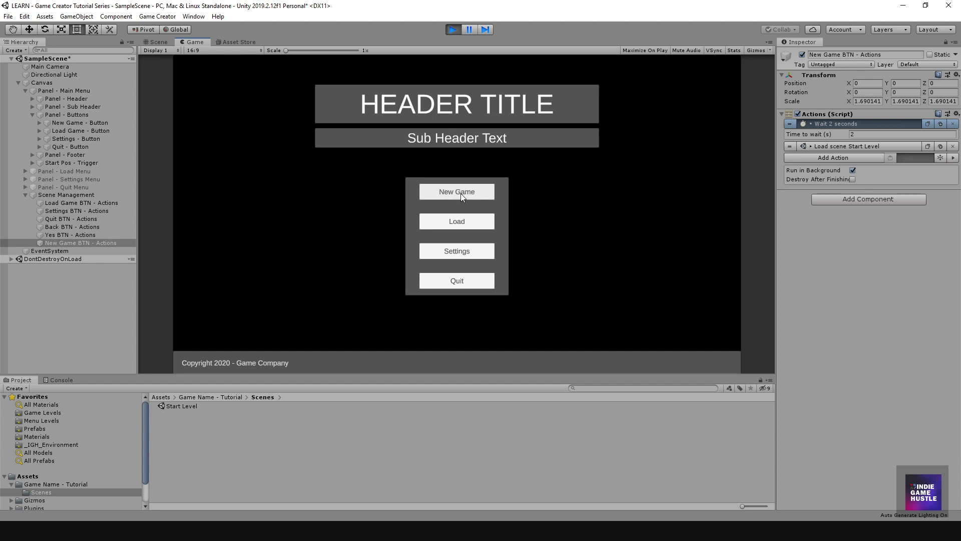
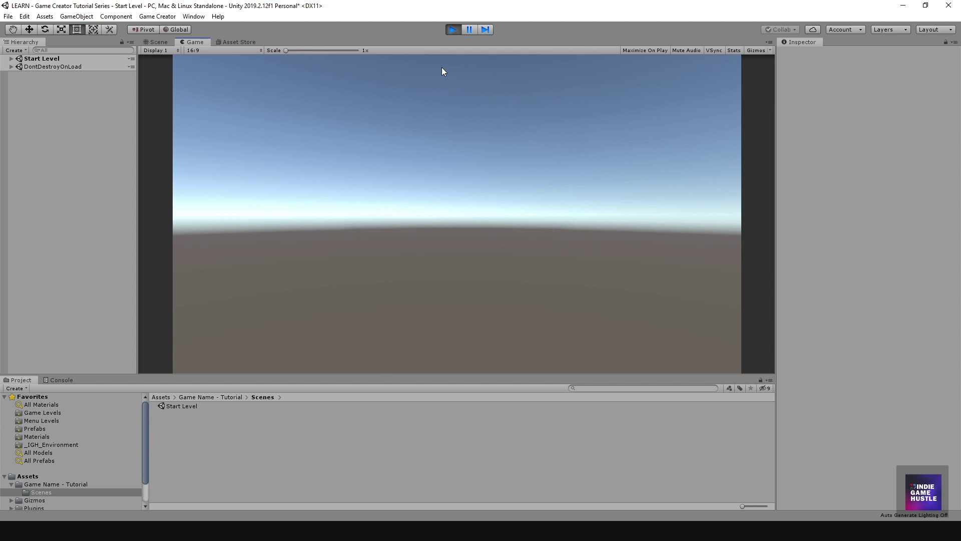
pyautogui.click(455, 30)
# Set the Wait action's time in New Game BTN - Actions to 1 second and collapse the action
pyautogui.click(79, 242)
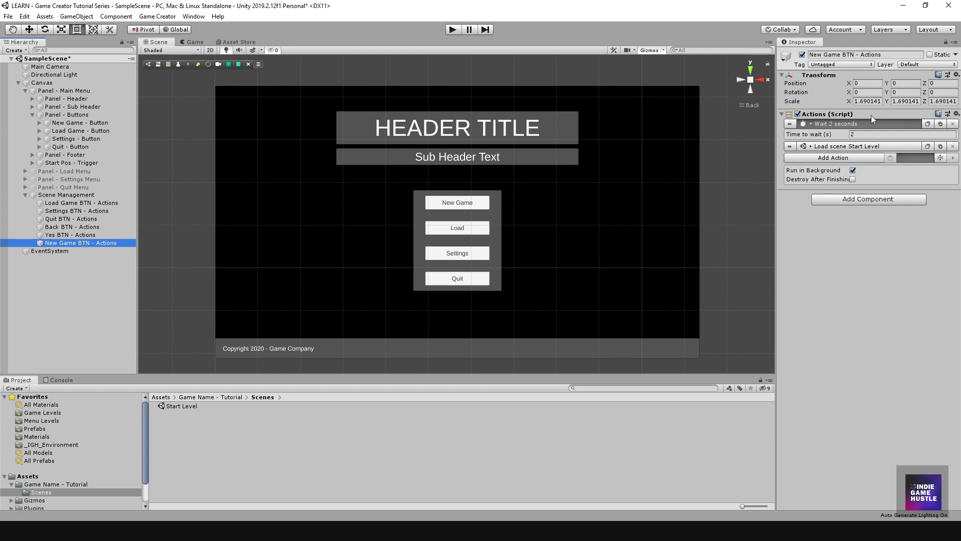
pyautogui.click(861, 133)
pyautogui.write('1')
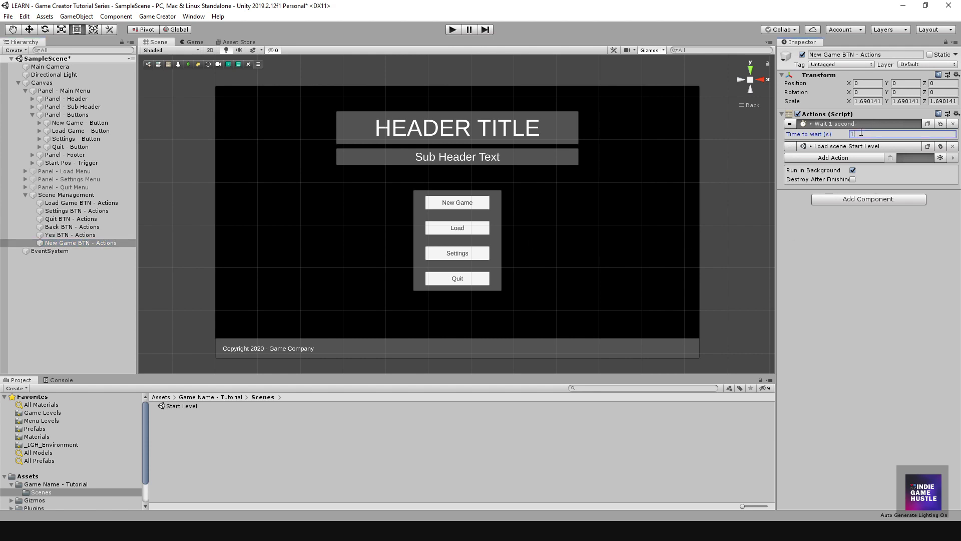
pyautogui.click(857, 124)
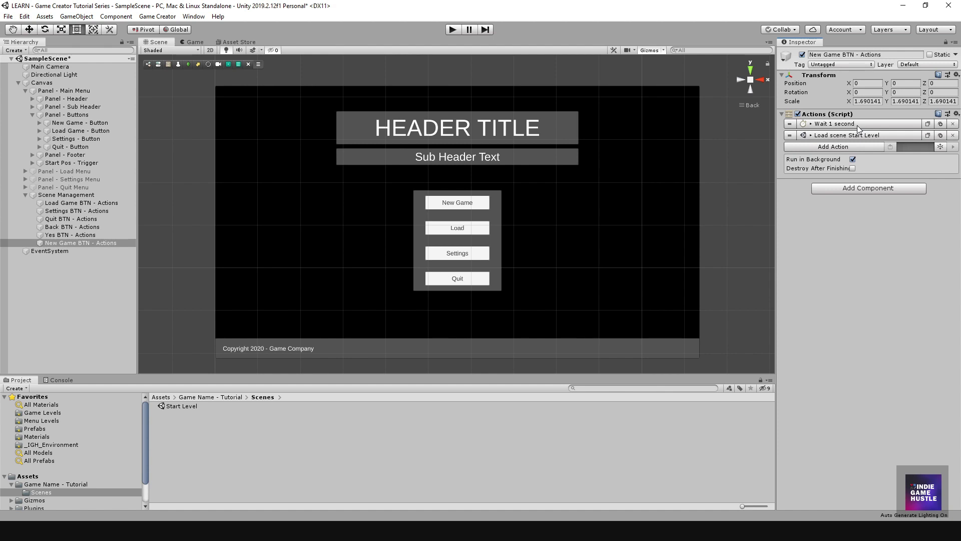
# Save SampleScene and the project
pyautogui.scroll(-4, 461, 139)
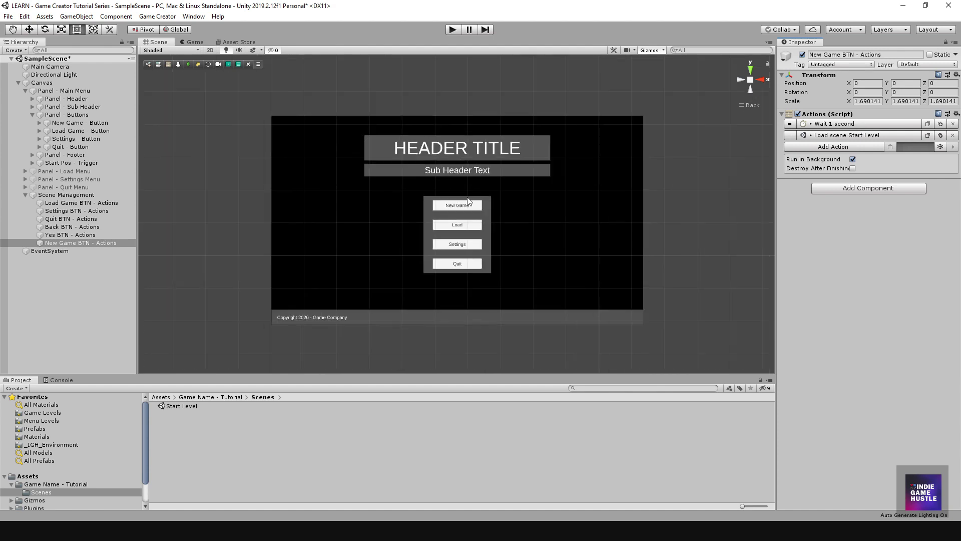
pyautogui.moveTo(396, 271); pyautogui.dragTo(452, 228, button='middle')
pyautogui.scroll(3, 416, 222)
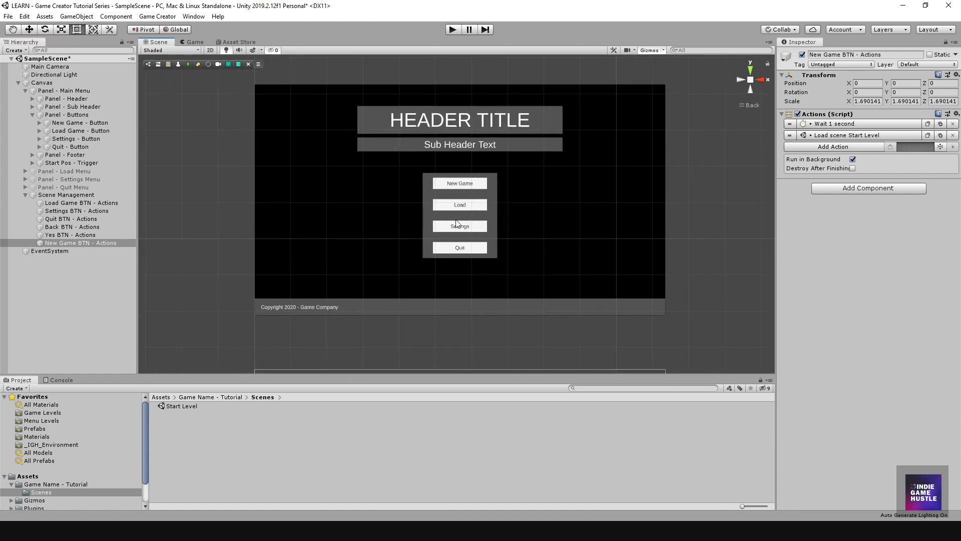
pyautogui.click(8, 16)
pyautogui.click(29, 53)
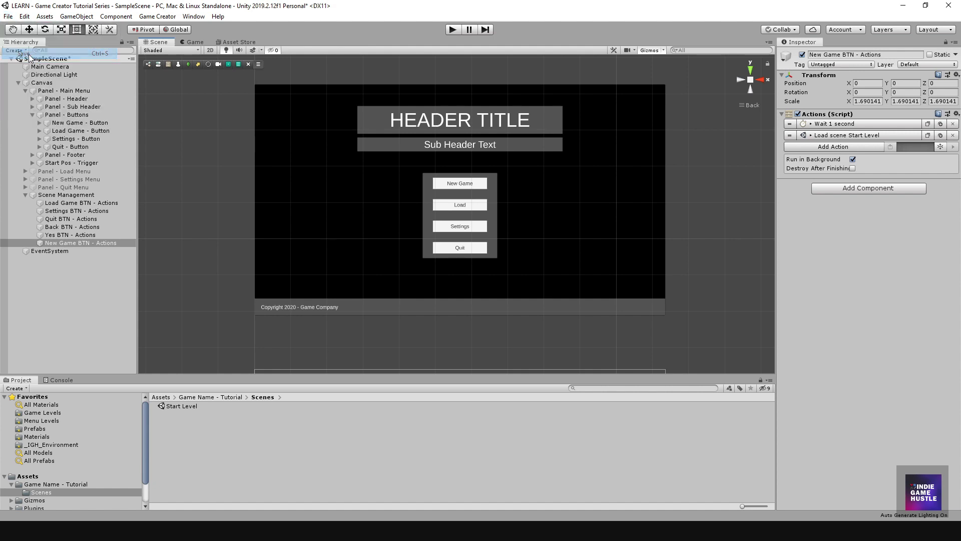
pyautogui.click(8, 18)
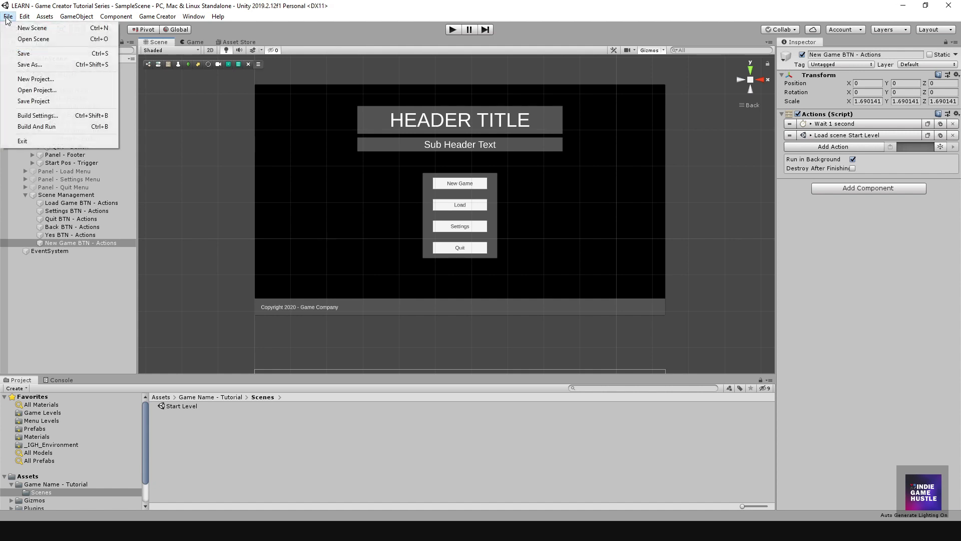
pyautogui.click(29, 101)
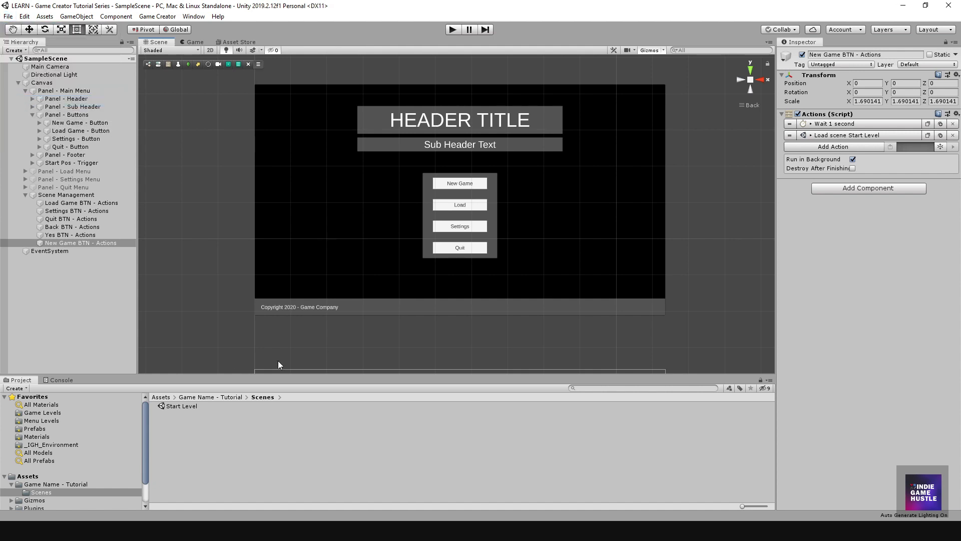
# Open the Start Level scene from the Game Name - Tutorial Scenes folder and switch the Scene view to perspective projection
pyautogui.scroll(-3, 311, 307)
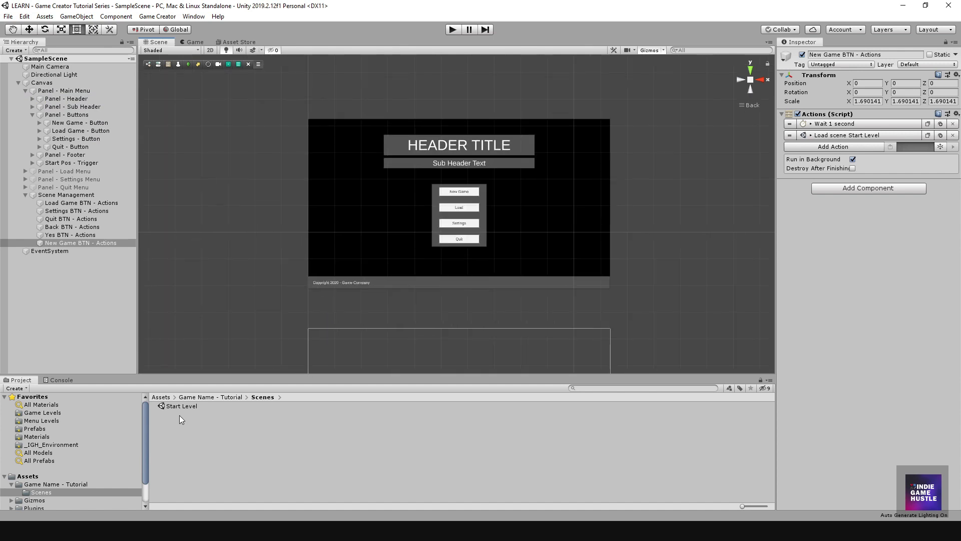
pyautogui.scroll(-2, 59, 451)
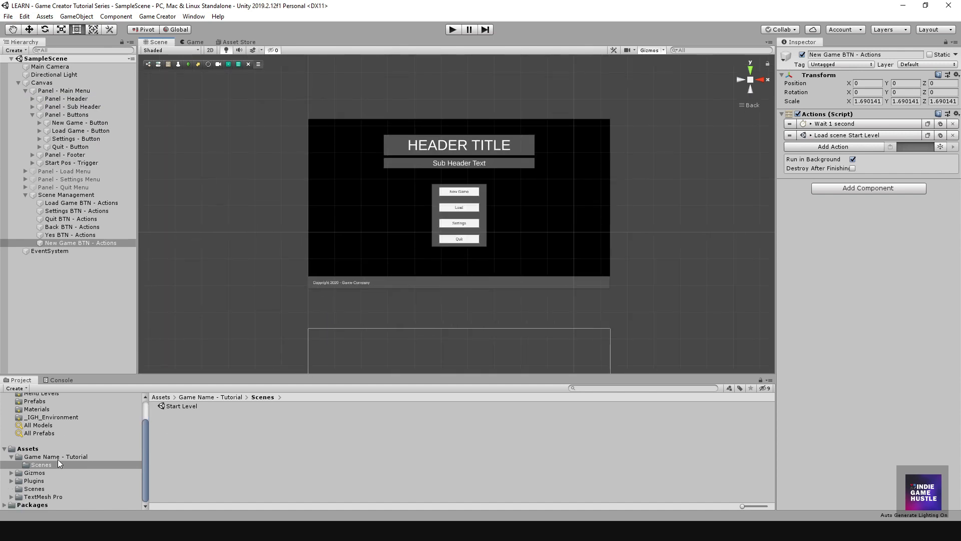
pyautogui.click(35, 489)
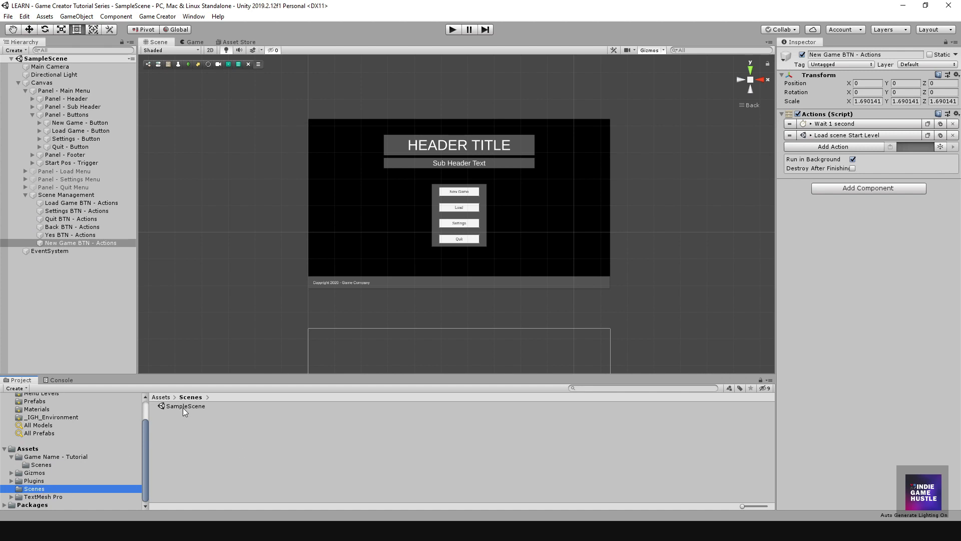
pyautogui.click(44, 465)
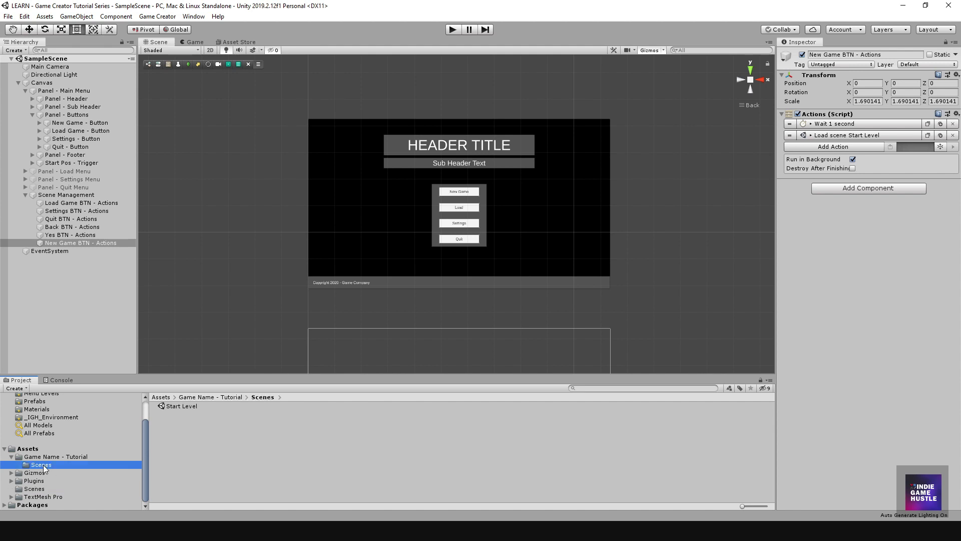
pyautogui.doubleClick(176, 407)
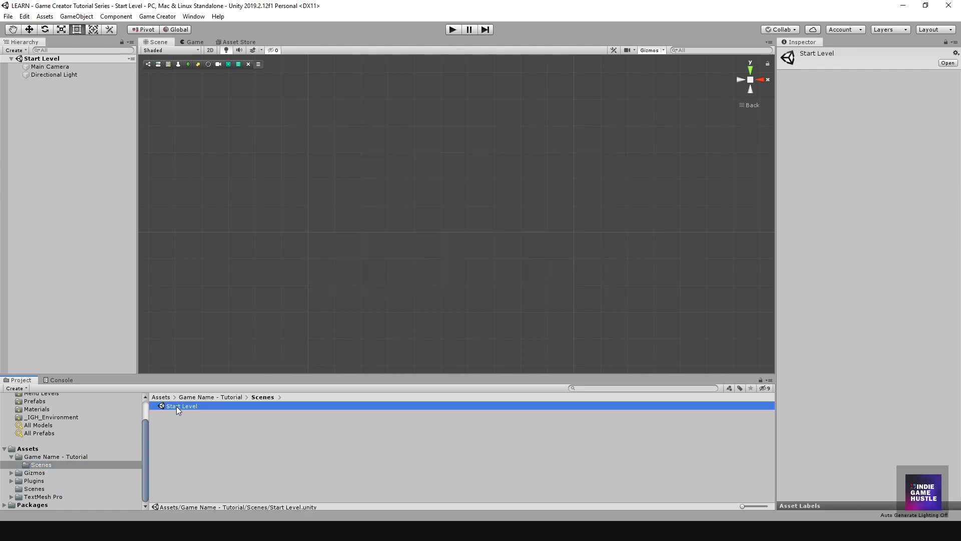
pyautogui.click(35, 489)
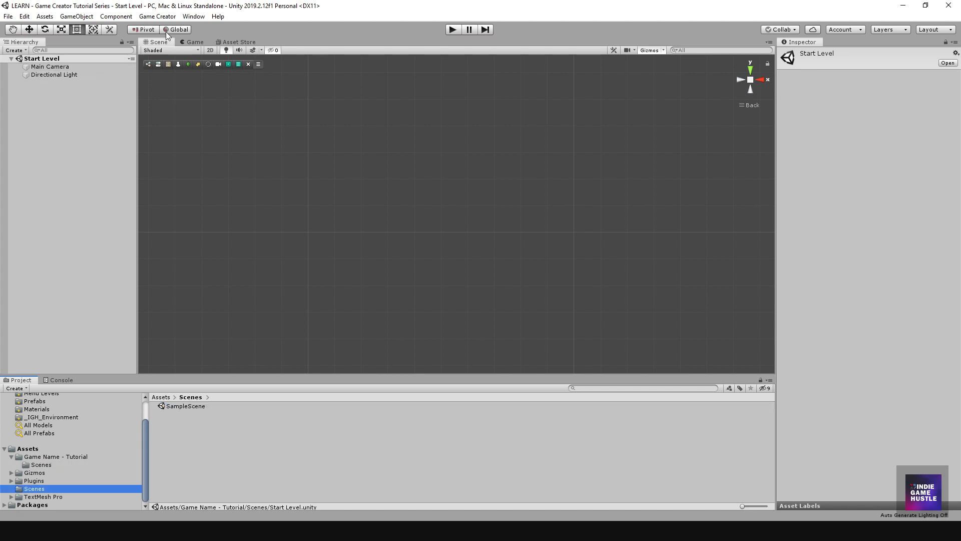
pyautogui.click(750, 80)
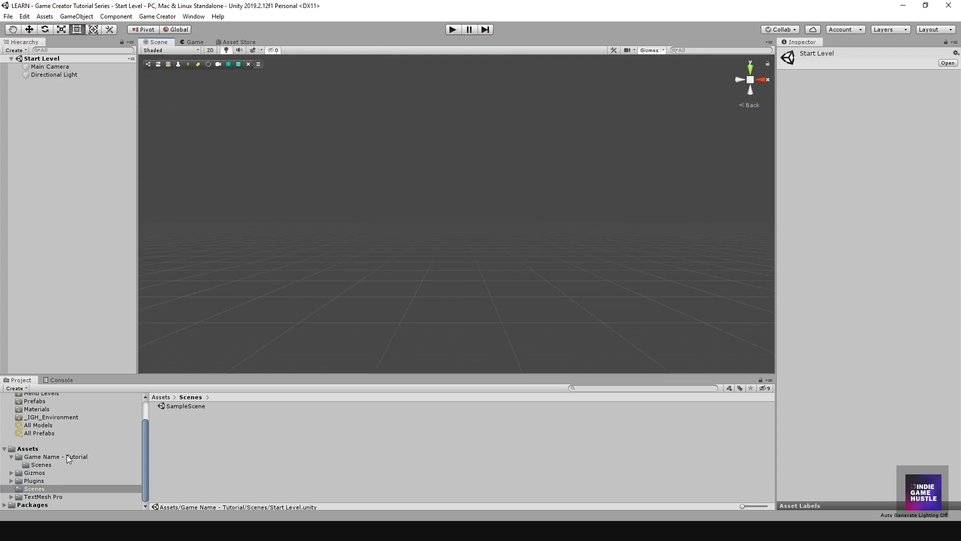
# Rename the SampleScene asset in the Scenes folder as MainMenu
pyautogui.click(198, 406)
pyautogui.click(197, 407)
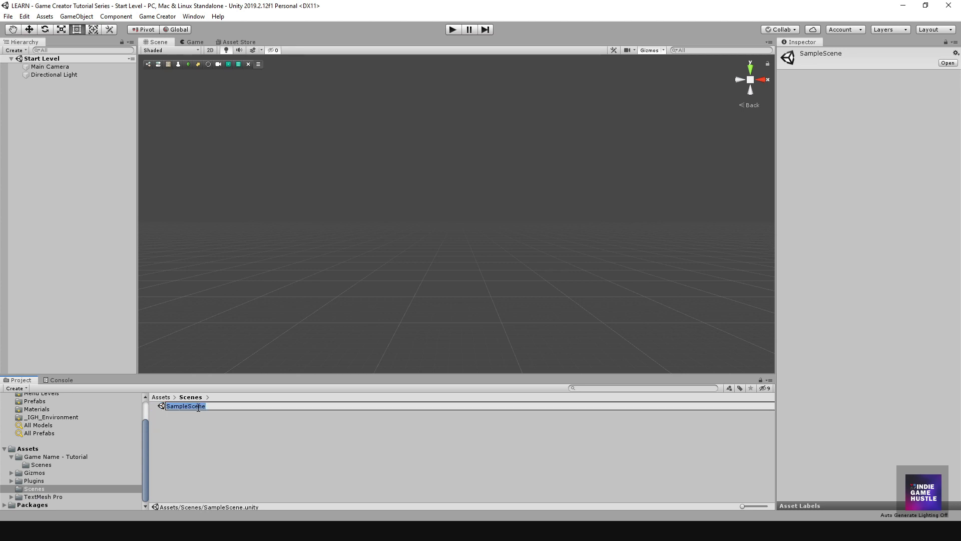
pyautogui.write('Main')
pyautogui.write('Manu')
pyautogui.press('BackSpace')
pyautogui.press('BackSpace')
pyautogui.press('BackSpace')
pyautogui.write('enu')
pyautogui.press('Return')
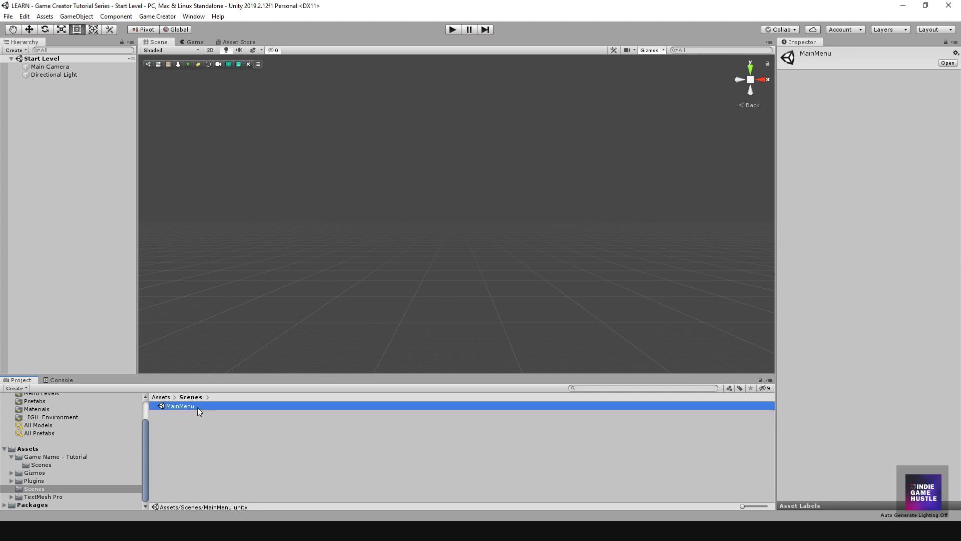
# Open the MainMenu scene and frame its menu canvas in the Scene view
pyautogui.doubleClick(197, 407)
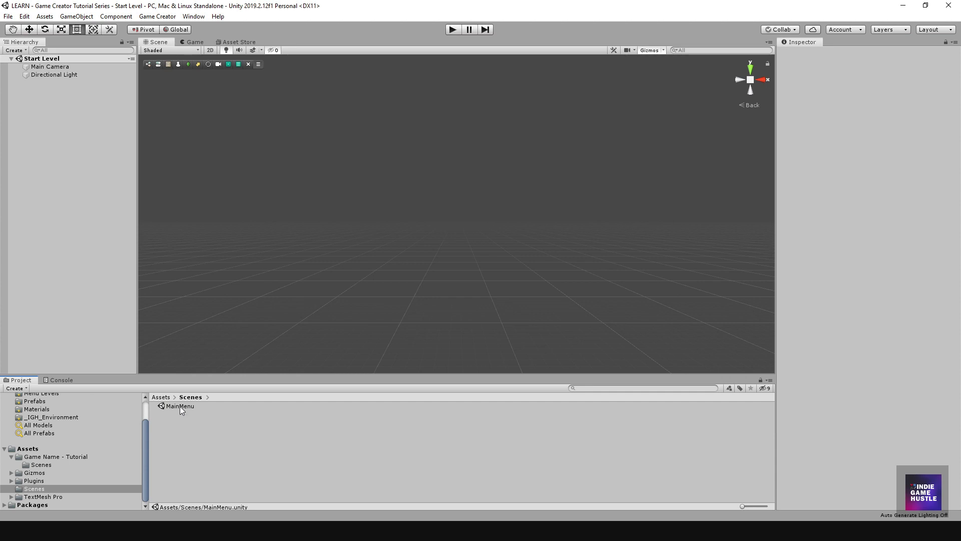
pyautogui.scroll(10, 458, 176)
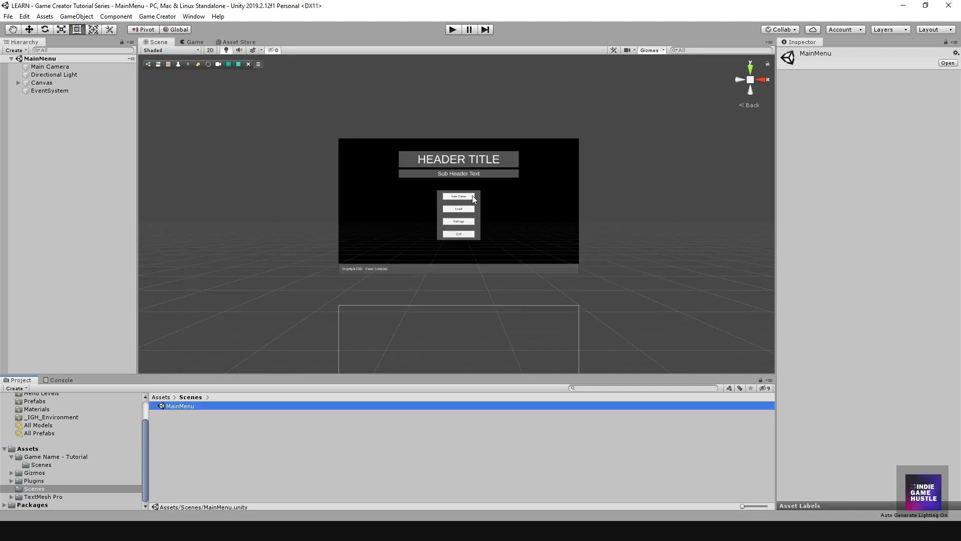
pyautogui.scroll(1, 555, 217)
pyautogui.moveTo(554, 217); pyautogui.dragTo(554, 236, button='middle')
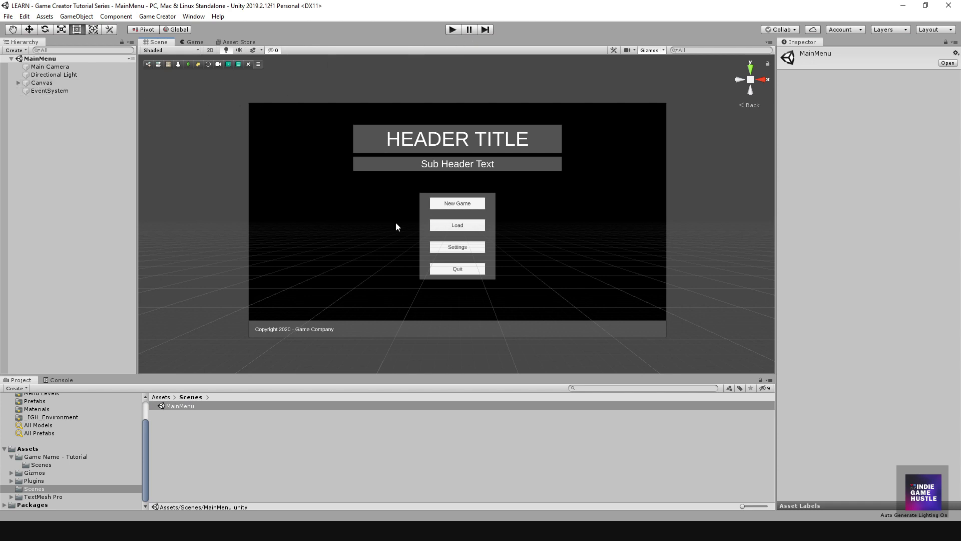
pyautogui.click(18, 83)
pyautogui.click(18, 82)
# Test the Load, Settings, Quit and New Game buttons of the main menu in play mode and exit play mode
pyautogui.click(453, 30)
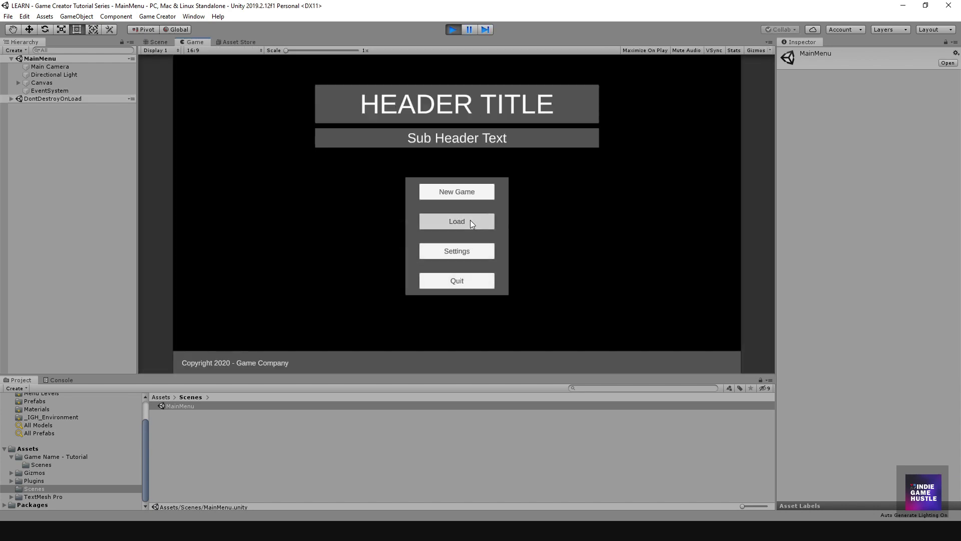
pyautogui.click(470, 220)
pyautogui.click(688, 88)
pyautogui.click(457, 256)
pyautogui.click(683, 95)
pyautogui.click(482, 285)
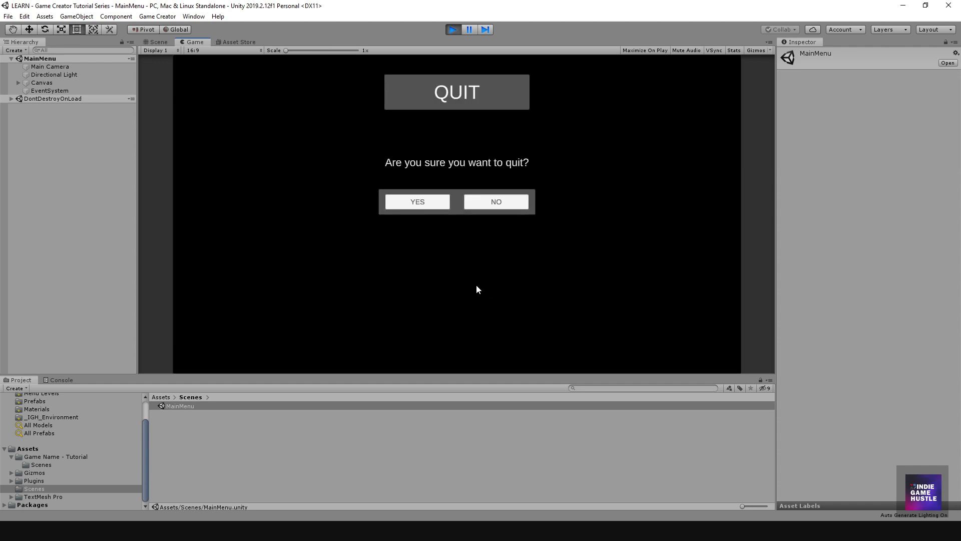
pyautogui.click(503, 204)
pyautogui.click(471, 193)
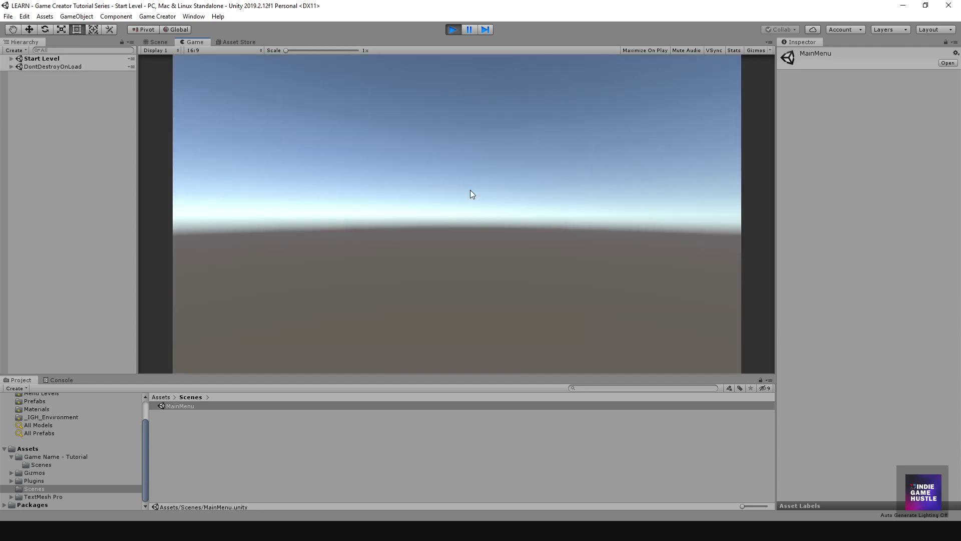
pyautogui.click(452, 30)
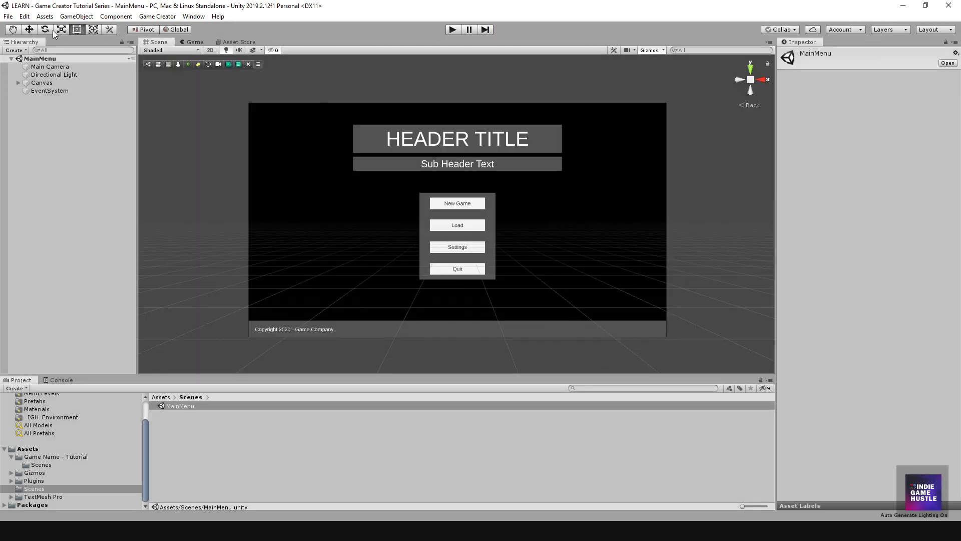
# Save the MainMenu scene and the project, and open the Start Level scene from the Game Name - Tutorial Scenes folder
pyautogui.click(8, 16)
pyautogui.click(25, 54)
pyautogui.click(8, 16)
pyautogui.click(35, 101)
pyautogui.click(50, 465)
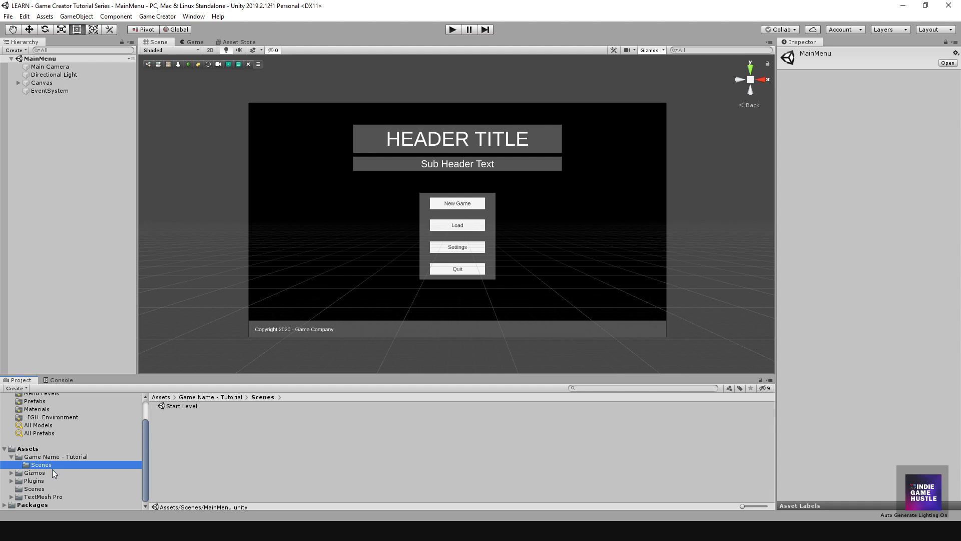
pyautogui.doubleClick(184, 406)
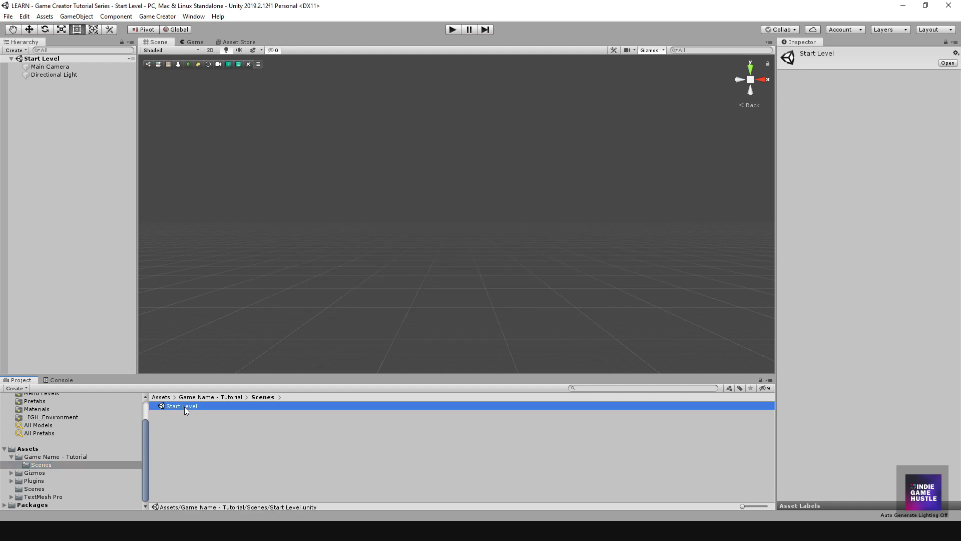
# Move the MainMenu scene from the Assets Scenes folder into the Scenes folder of Game Name - Tutorial
pyautogui.click(28, 487)
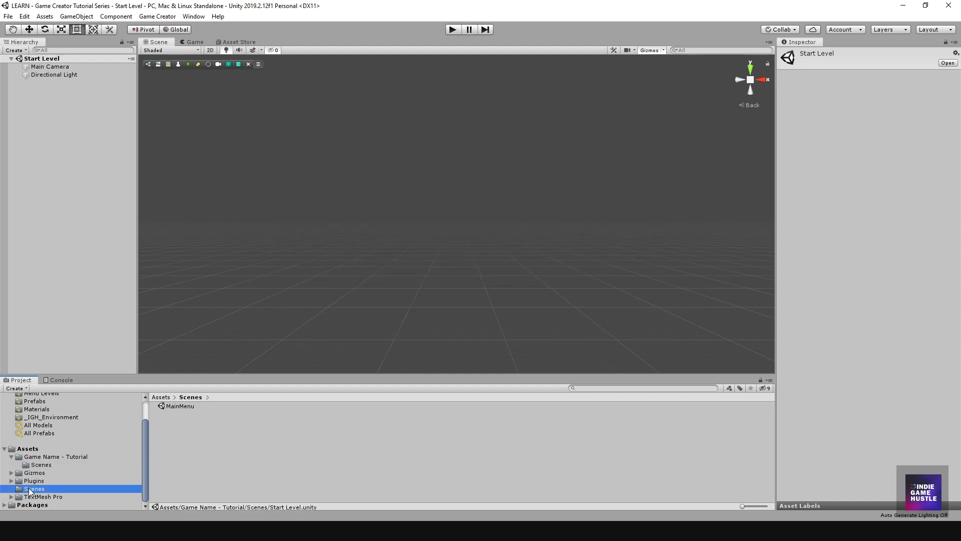
pyautogui.moveTo(190, 406); pyautogui.dragTo(47, 467)
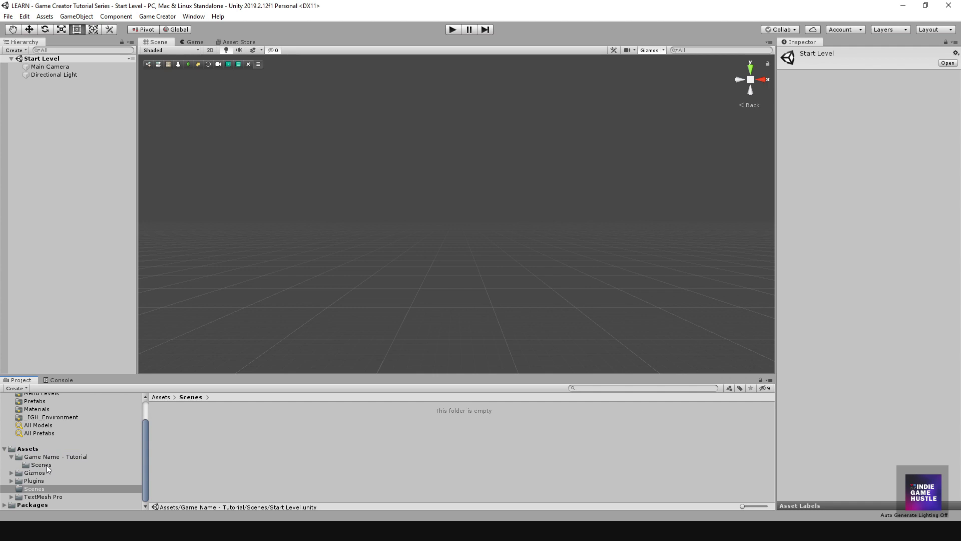
pyautogui.click(44, 464)
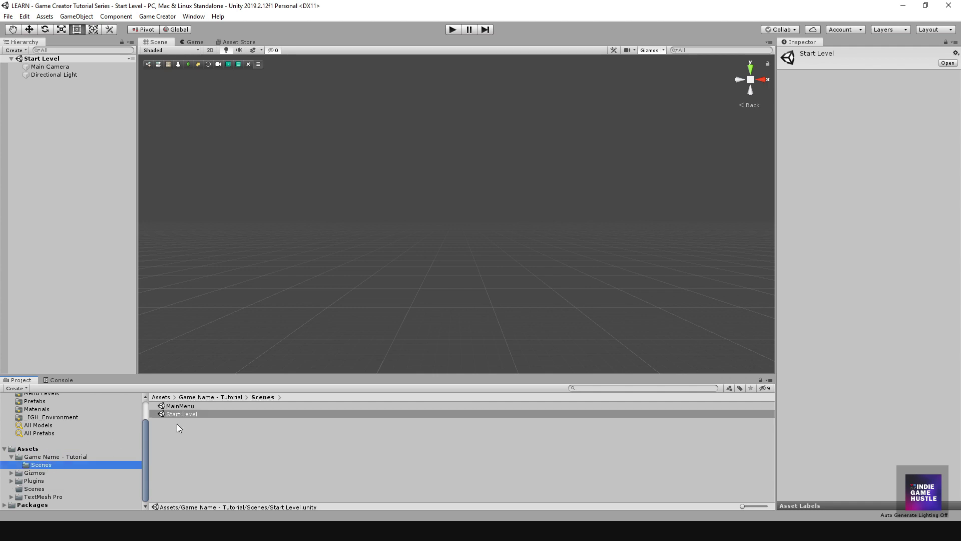
pyautogui.click(186, 407)
pyautogui.click(185, 411)
pyautogui.press('Up')
pyautogui.click(201, 432)
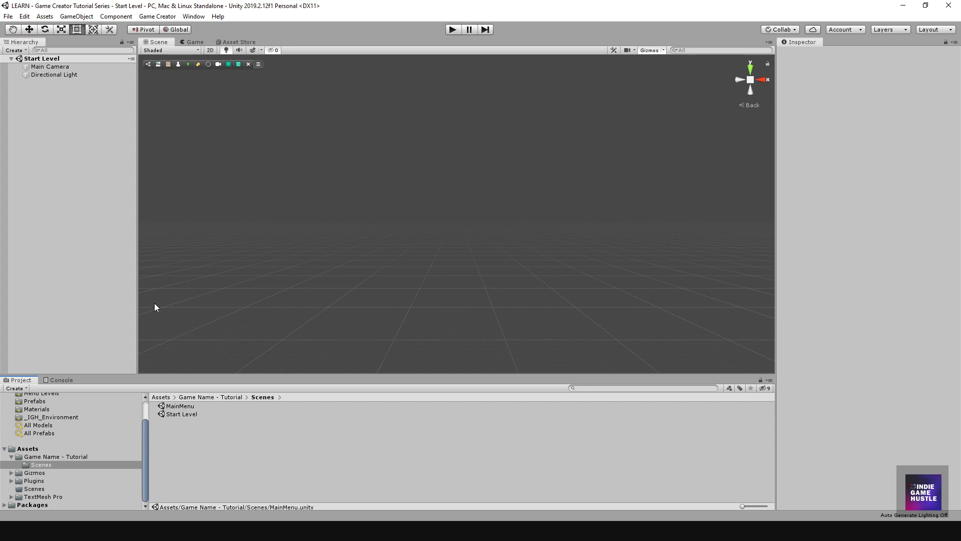
# Compare the Game view with the Scene view and turn on the skybox and effects display in the Scene view
pyautogui.moveTo(491, 251)
pyautogui.keyDown('alt'); pyautogui.mouseDown()
pyautogui.moveTo(317, 251)
pyautogui.moveTo(521, 221)
pyautogui.moveTo(459, 239)
pyautogui.moveTo(489, 234)
pyautogui.mouseUp(); pyautogui.keyUp('alt')
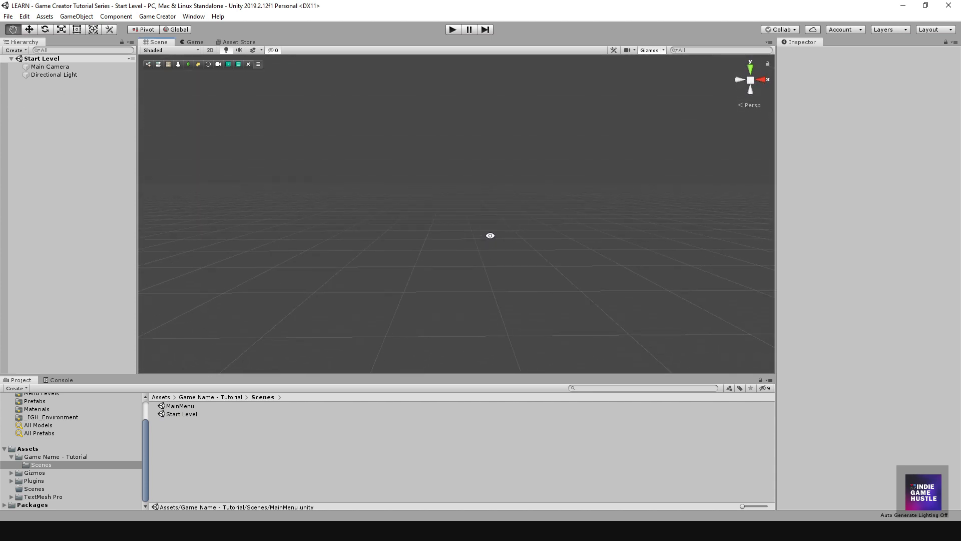
pyautogui.click(196, 41)
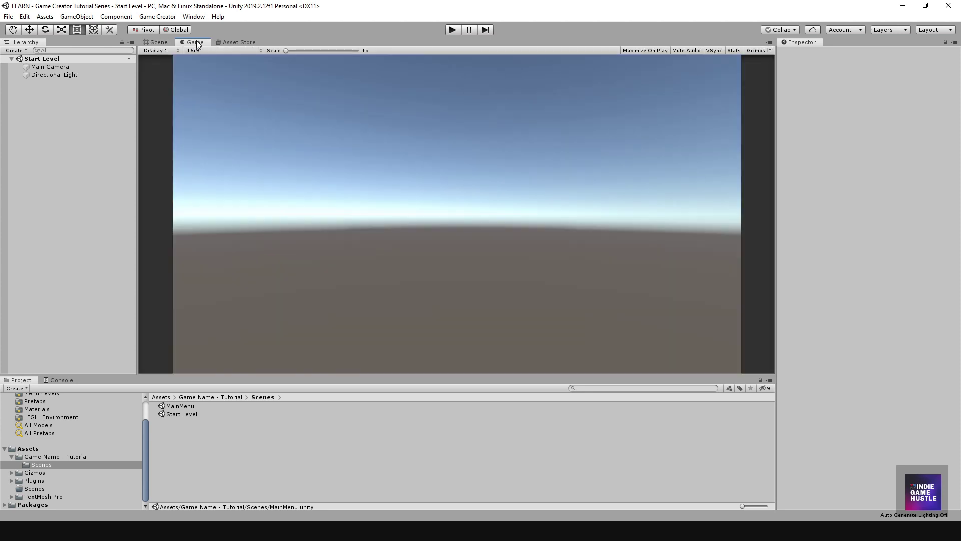
pyautogui.click(156, 43)
pyautogui.click(253, 50)
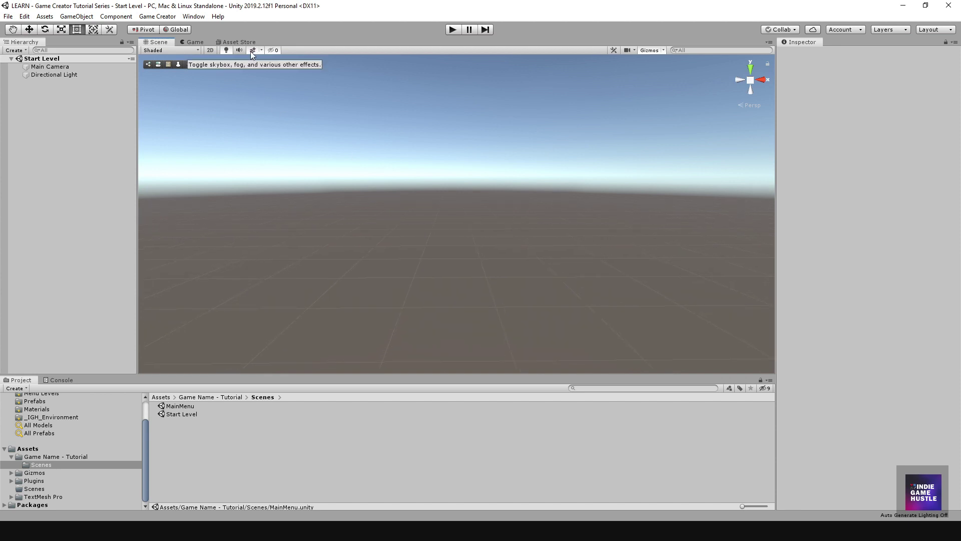
pyautogui.moveTo(465, 257); pyautogui.dragTo(609, 215, button='right')
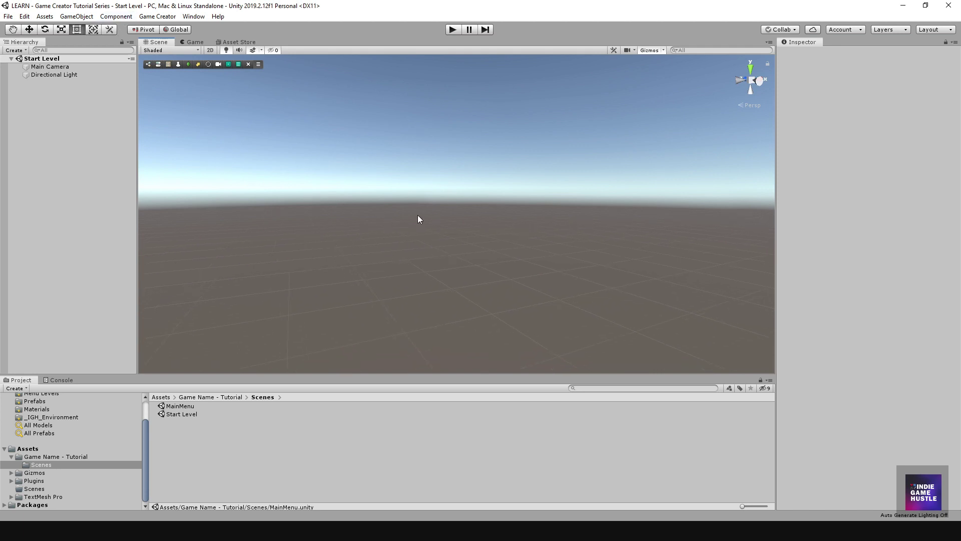
# Add a 3D cube to the Start Level scene and frame it in the Scene view
pyautogui.click(163, 19)
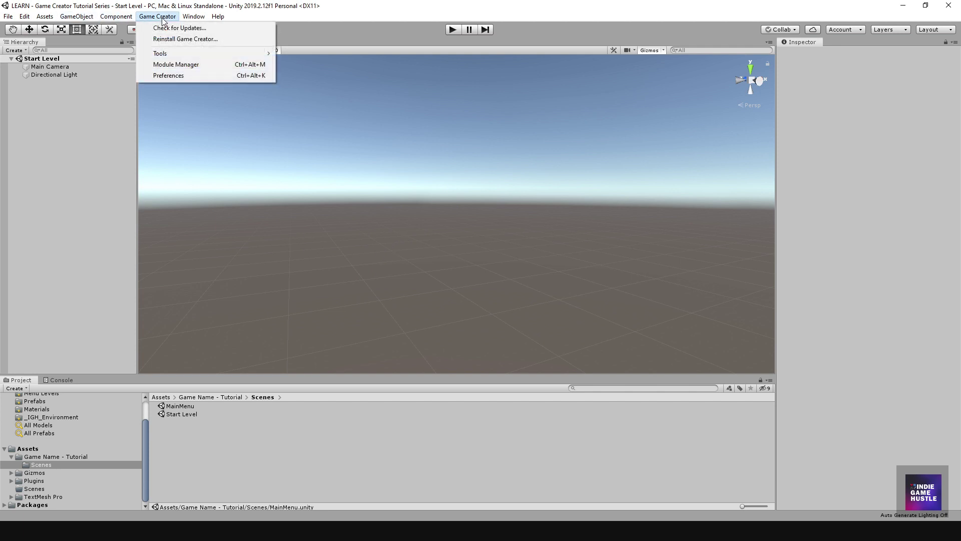
pyautogui.click(32, 209)
pyautogui.click(82, 17)
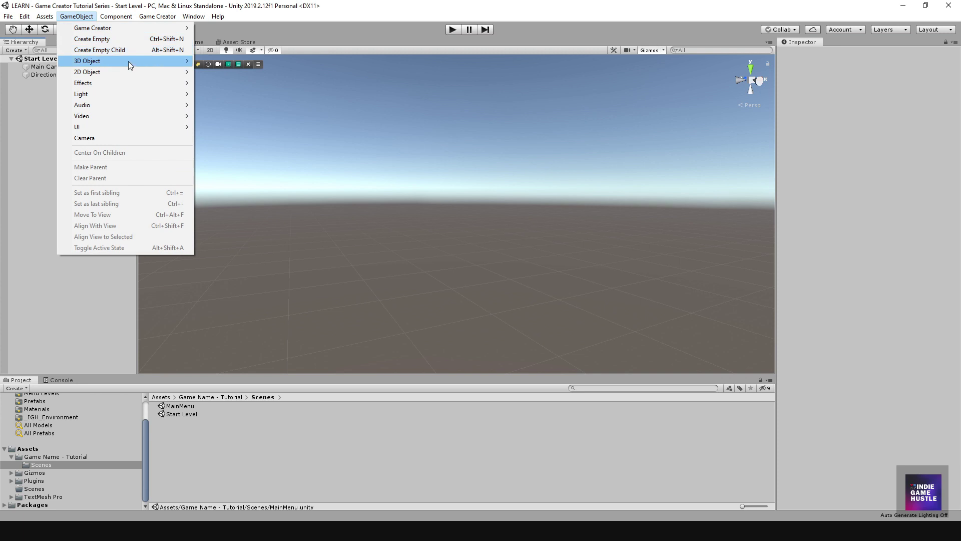
pyautogui.moveTo(128, 61)
pyautogui.click(215, 62)
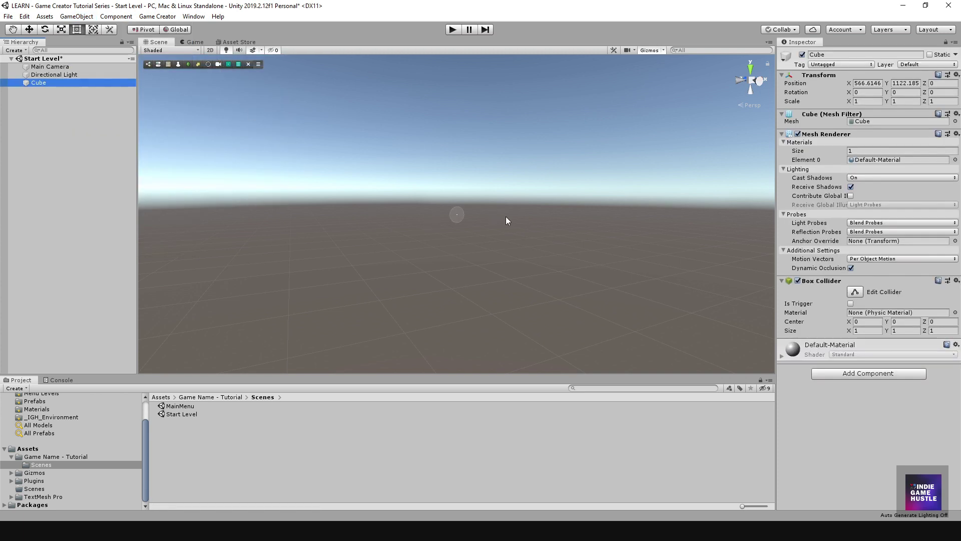
pyautogui.press('f')
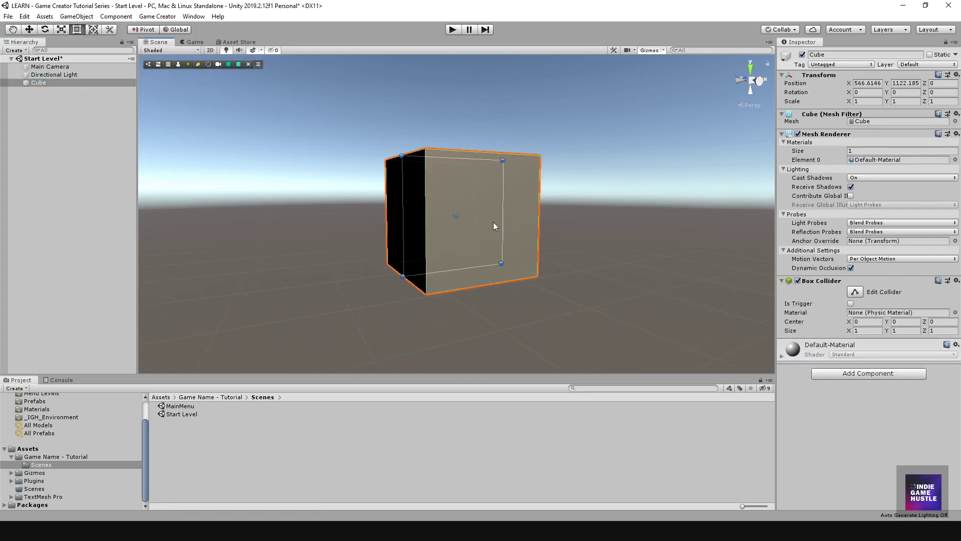
pyautogui.scroll(-2, 575, 246)
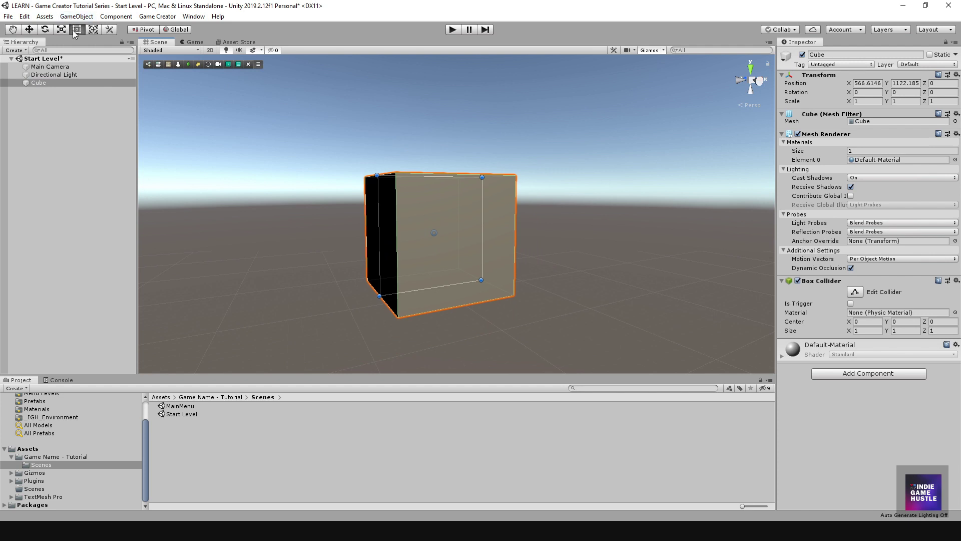
# Scale the cube into a flat platform of about 9 on X and about 7.85 on Z
pyautogui.click(30, 29)
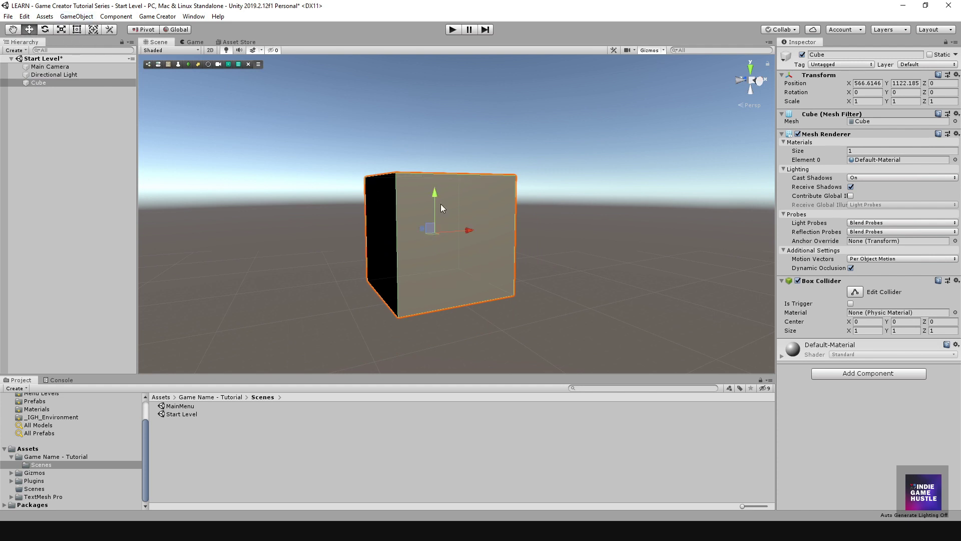
pyautogui.keyDown('alt'); pyautogui.moveTo(555, 244); pyautogui.dragTo(596, 219); pyautogui.keyUp('alt')
pyautogui.keyDown('alt'); pyautogui.moveTo(526, 223); pyautogui.dragTo(470, 246); pyautogui.keyUp('alt')
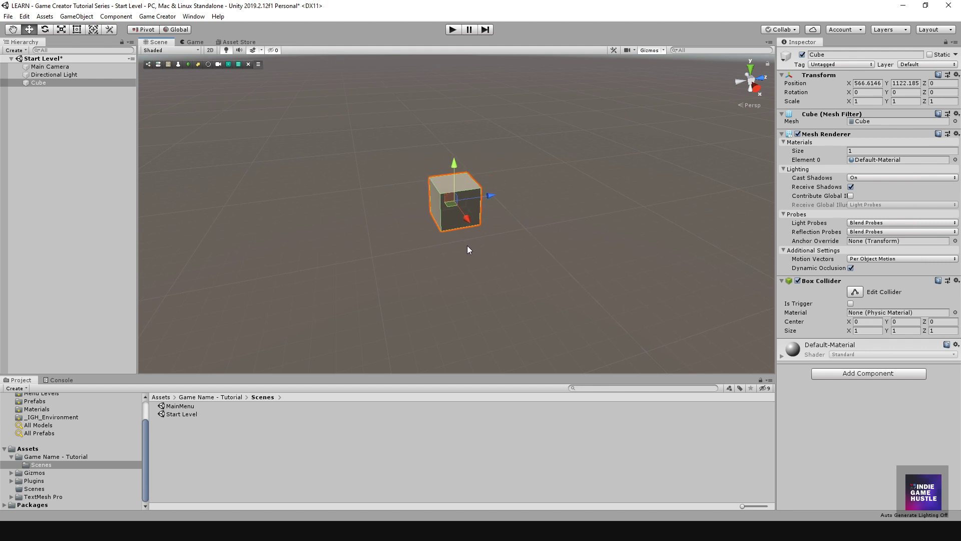
pyautogui.press('r')
pyautogui.moveTo(468, 221); pyautogui.dragTo(611, 304)
pyautogui.moveTo(492, 198); pyautogui.dragTo(703, 161)
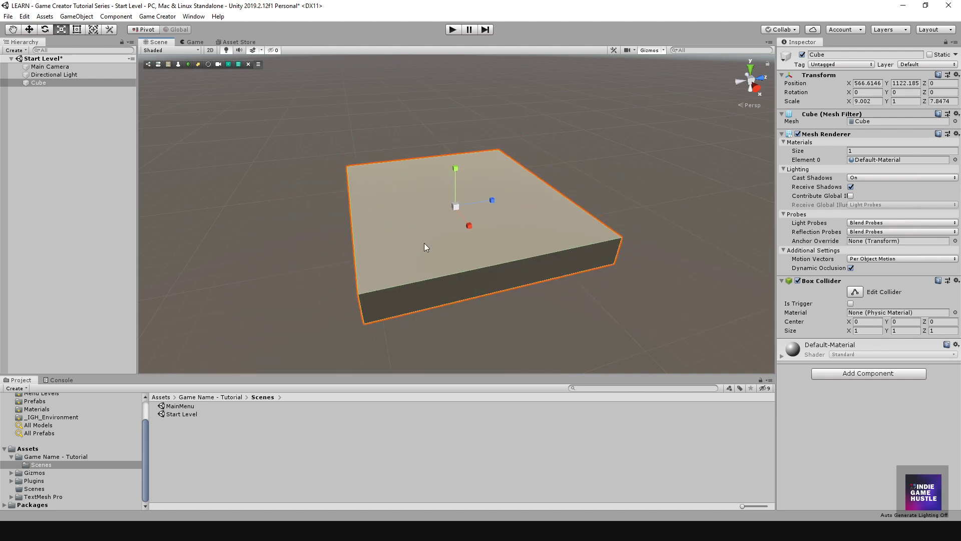
# Create a Game Creator player as a child of the cube and raise it to Y position 0.87 on top of the platform
pyautogui.keyDown('alt'); pyautogui.moveTo(351, 244); pyautogui.dragTo(494, 276); pyautogui.keyUp('alt')
pyautogui.keyDown('alt'); pyautogui.moveTo(400, 254); pyautogui.dragTo(462, 243); pyautogui.keyUp('alt')
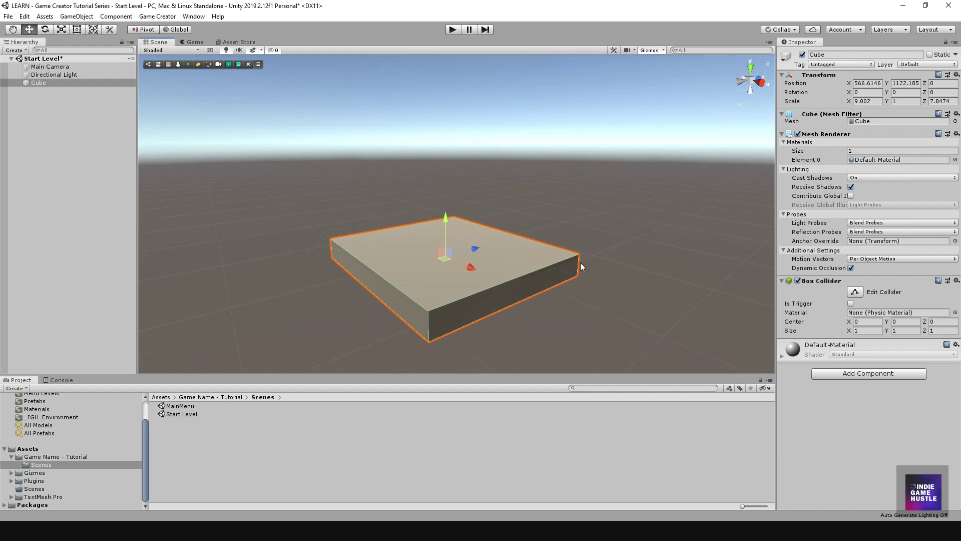
pyautogui.scroll(-2, 519, 248)
pyautogui.scroll(2, 519, 249)
pyautogui.moveTo(521, 245)
pyautogui.keyDown('alt'); pyautogui.mouseDown()
pyautogui.moveTo(516, 262)
pyautogui.moveTo(529, 257)
pyautogui.mouseUp(); pyautogui.keyUp('alt')
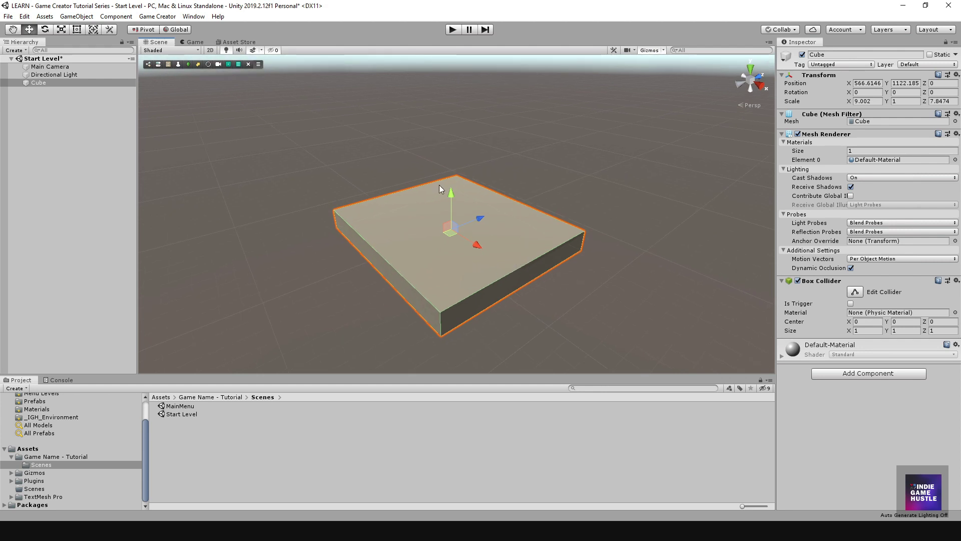
pyautogui.keyDown('alt'); pyautogui.moveTo(481, 248); pyautogui.dragTo(503, 240); pyautogui.keyUp('alt')
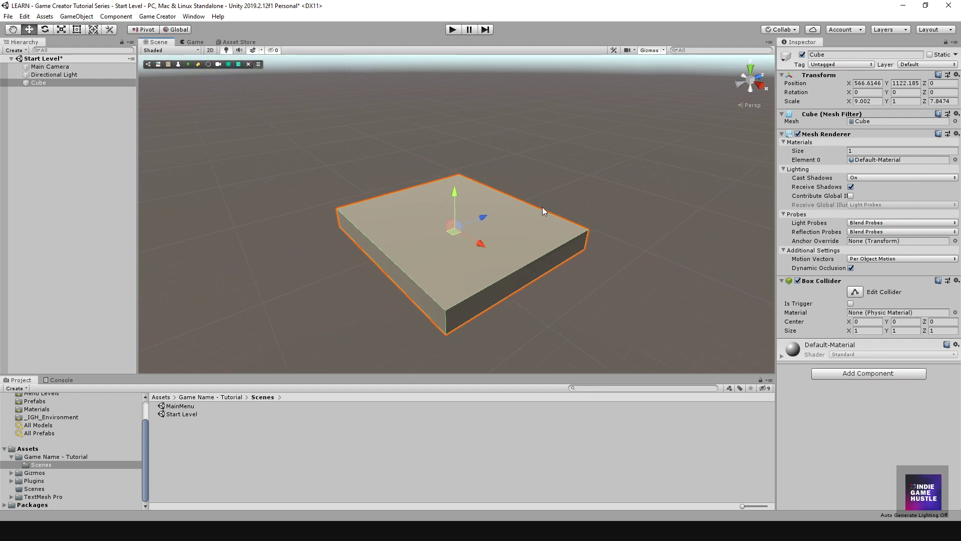
pyautogui.moveTo(542, 206)
pyautogui.keyDown('alt'); pyautogui.mouseDown()
pyautogui.moveTo(478, 226)
pyautogui.moveTo(474, 267)
pyautogui.moveTo(365, 212)
pyautogui.moveTo(540, 221)
pyautogui.mouseUp(); pyautogui.keyUp('alt')
pyautogui.moveTo(381, 270)
pyautogui.keyDown('alt'); pyautogui.mouseDown()
pyautogui.moveTo(591, 259)
pyautogui.moveTo(322, 264)
pyautogui.moveTo(365, 270)
pyautogui.mouseUp(); pyautogui.keyUp('alt')
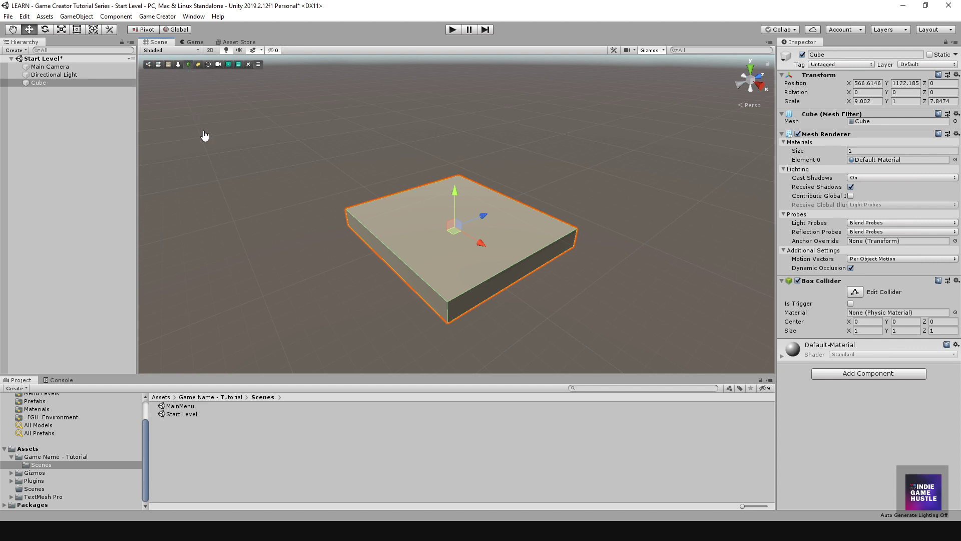
pyautogui.moveTo(456, 215); pyautogui.dragTo(428, 204)
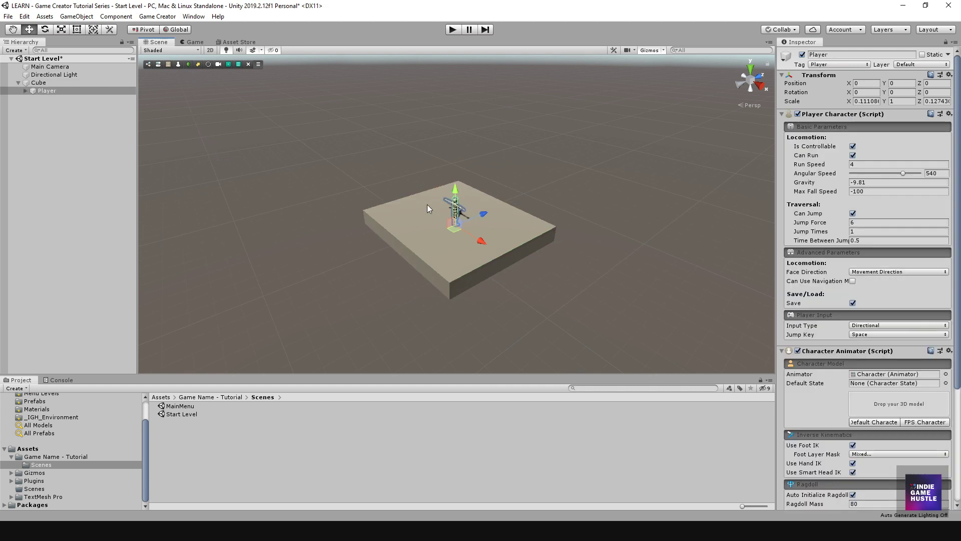
pyautogui.scroll(4, 453, 206)
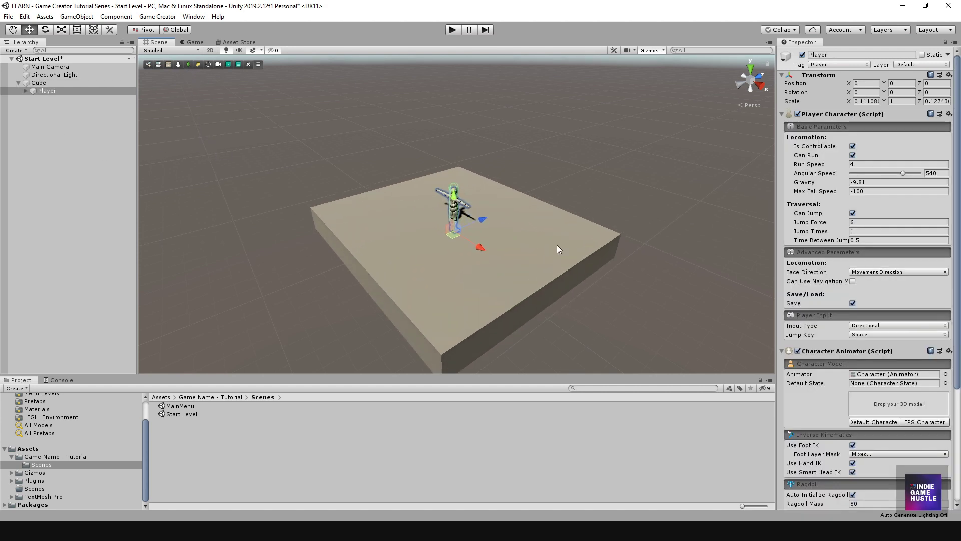
pyautogui.keyDown('alt'); pyautogui.moveTo(535, 283); pyautogui.dragTo(523, 237); pyautogui.keyUp('alt')
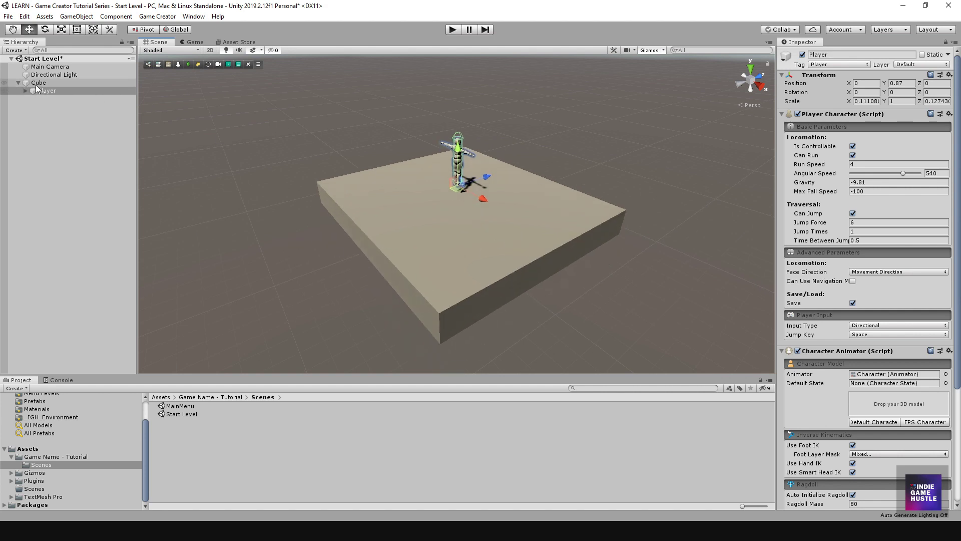
# Move the Player out of the Cube so it sits at the root of the Start Level hierarchy
pyautogui.click(406, 244)
pyautogui.scroll(2, 407, 244)
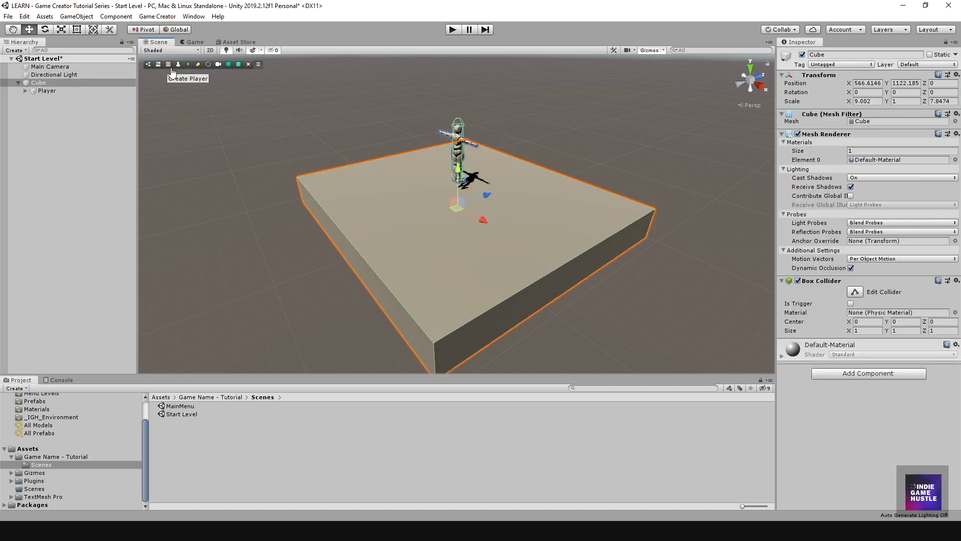
pyautogui.click(56, 97)
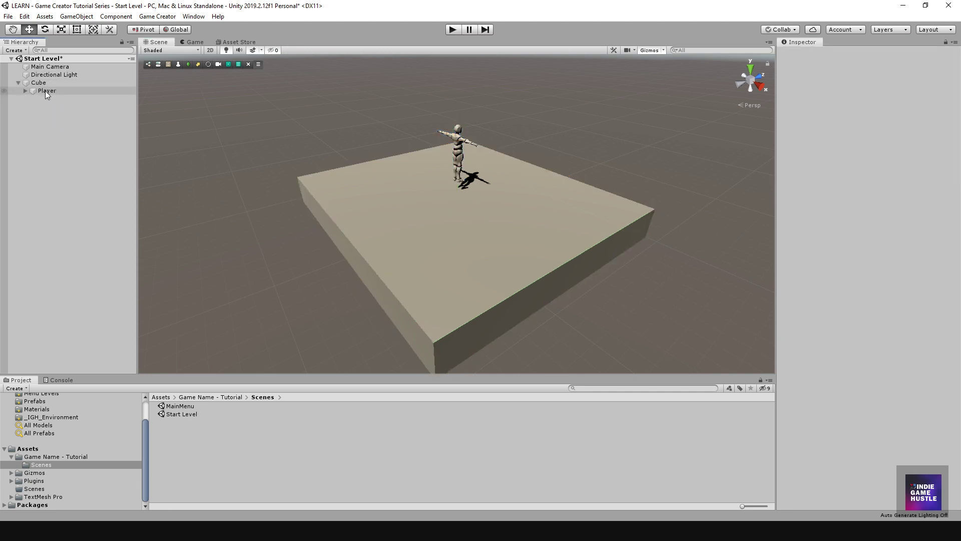
pyautogui.moveTo(50, 92); pyautogui.dragTo(50, 78)
pyautogui.keyDown('alt'); pyautogui.moveTo(512, 224); pyautogui.dragTo(491, 181); pyautogui.keyUp('alt')
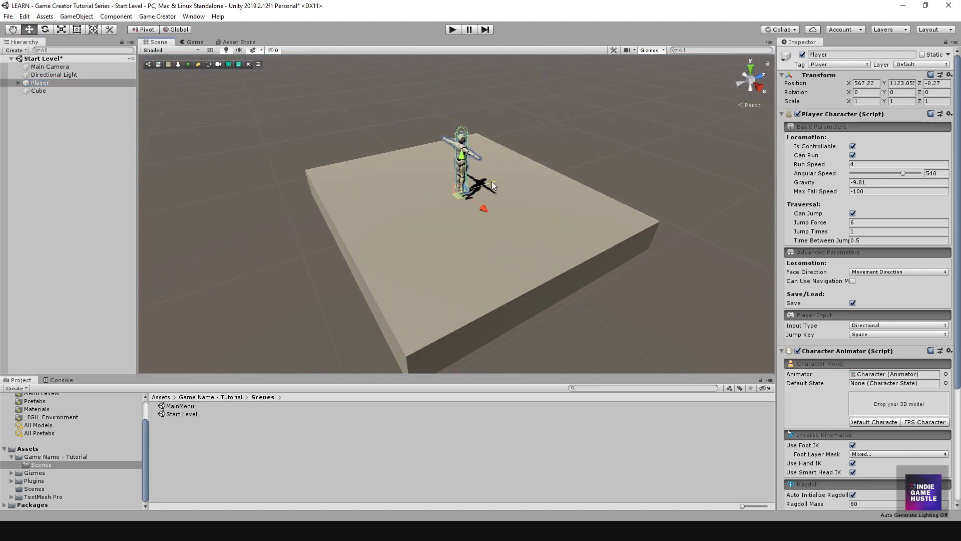
# Frame the platform and player from the front in the Scene view and align the Main Camera with that view
pyautogui.click(48, 67)
pyautogui.keyDown('alt'); pyautogui.moveTo(413, 233); pyautogui.dragTo(493, 266); pyautogui.keyUp('alt')
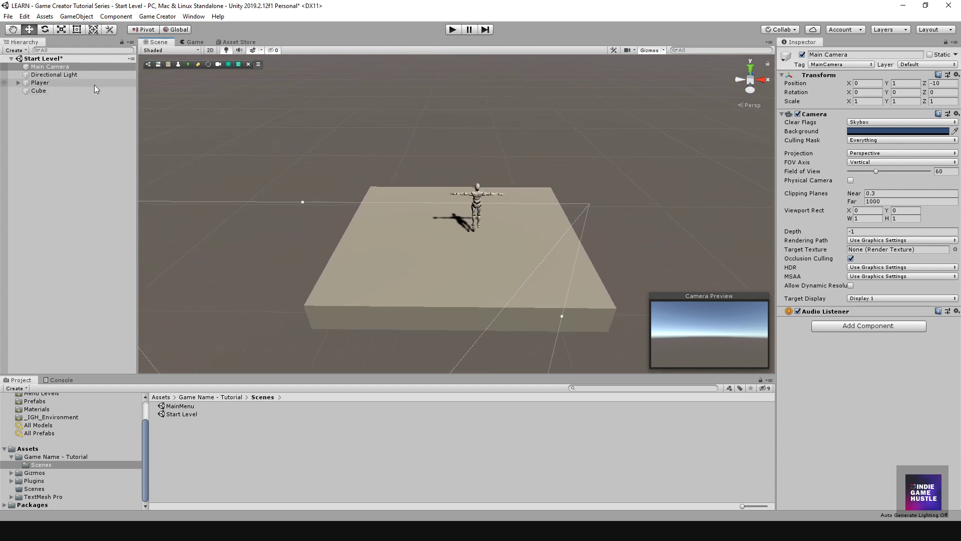
pyautogui.click(60, 69)
pyautogui.click(78, 17)
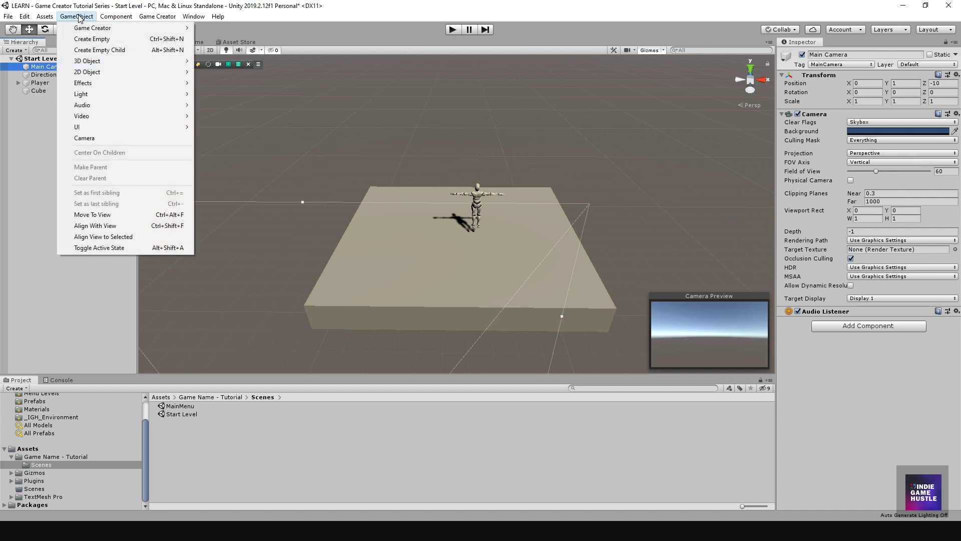
pyautogui.click(112, 226)
# Shift the Player sideways along the X axis to about 566.63, centring it across the platform
pyautogui.click(50, 83)
pyautogui.click(18, 83)
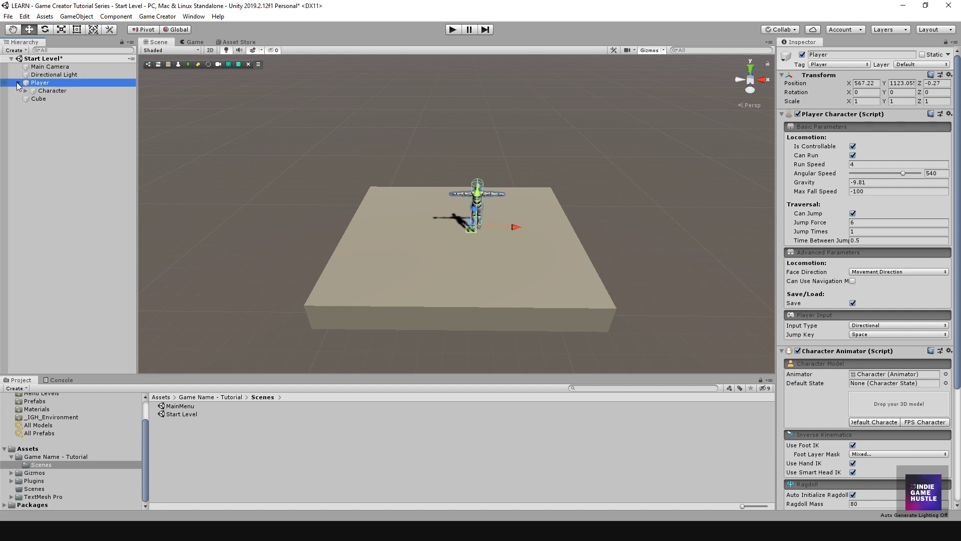
pyautogui.scroll(-2, 566, 259)
pyautogui.scroll(2, 521, 232)
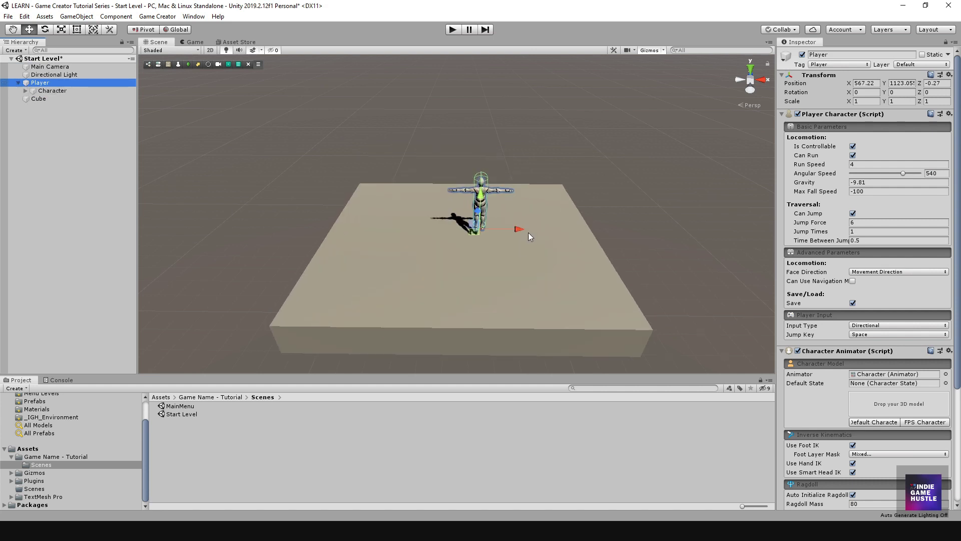
pyautogui.moveTo(527, 232); pyautogui.dragTo(503, 229)
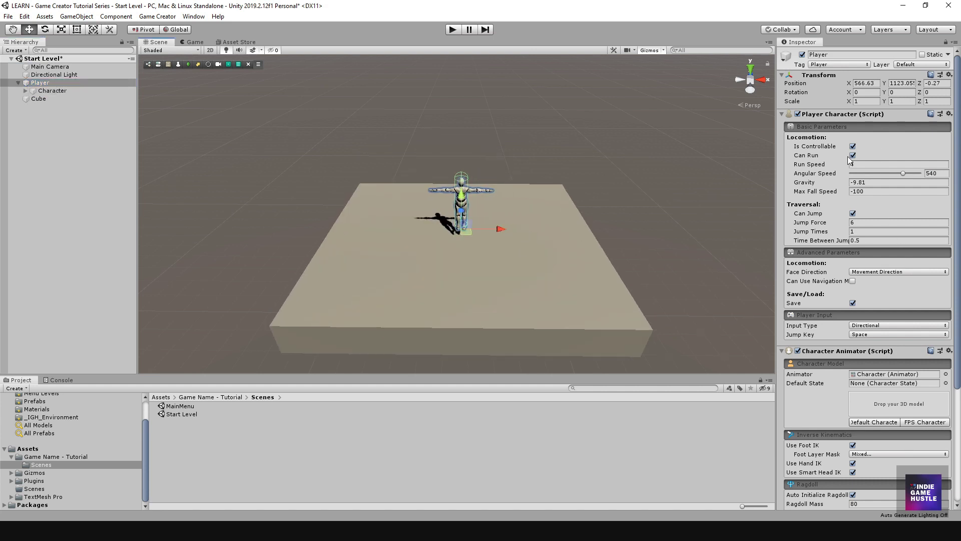
# Review the Player's character and animator settings and inspect the player on the platform from several angles
pyautogui.scroll(-5, 851, 190)
pyautogui.scroll(5, 867, 260)
pyautogui.scroll(-5, 854, 258)
pyautogui.scroll(5, 866, 278)
pyautogui.scroll(-5, 855, 345)
pyautogui.scroll(5, 857, 341)
pyautogui.keyDown('alt'); pyautogui.moveTo(582, 275); pyautogui.dragTo(353, 240); pyautogui.keyUp('alt')
pyautogui.keyDown('alt'); pyautogui.moveTo(566, 227); pyautogui.dragTo(540, 293); pyautogui.keyUp('alt')
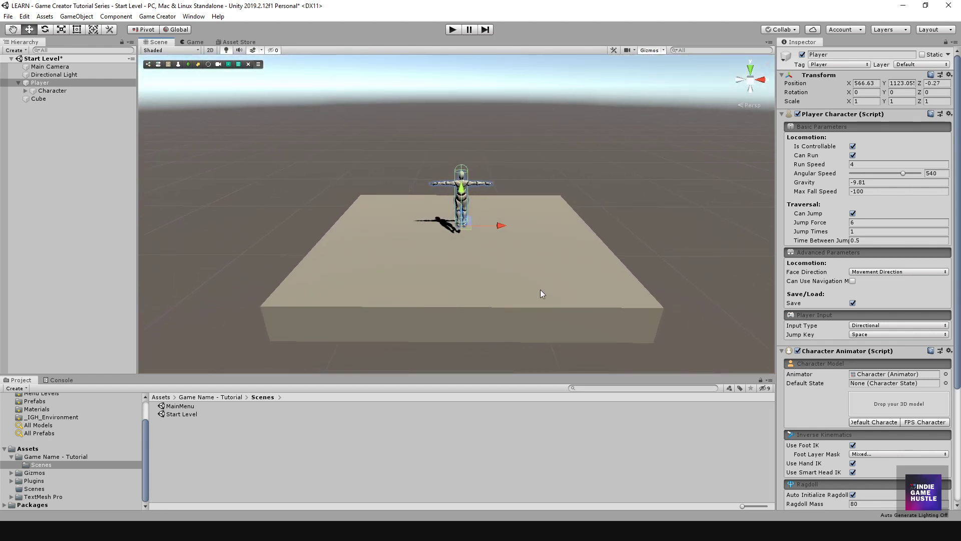
pyautogui.keyDown('alt'); pyautogui.moveTo(542, 287); pyautogui.dragTo(606, 242); pyautogui.keyUp('alt')
pyautogui.keyDown('alt'); pyautogui.moveTo(515, 259); pyautogui.dragTo(481, 184); pyautogui.keyUp('alt')
# Play the Start Level scene and test walking the player sideways in both directions on the platform
pyautogui.hotkey('ctrl', 'p')
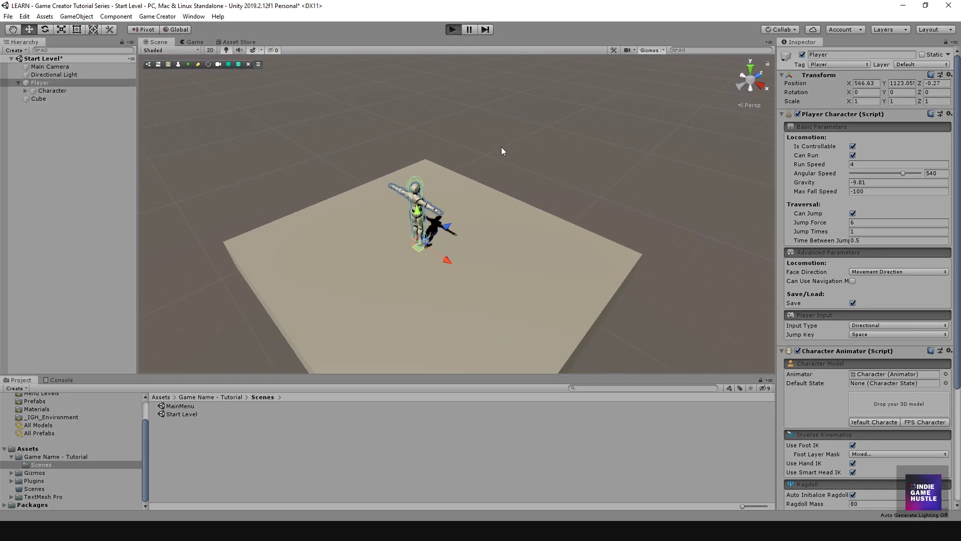
pyautogui.press('d')
pyautogui.press('a')
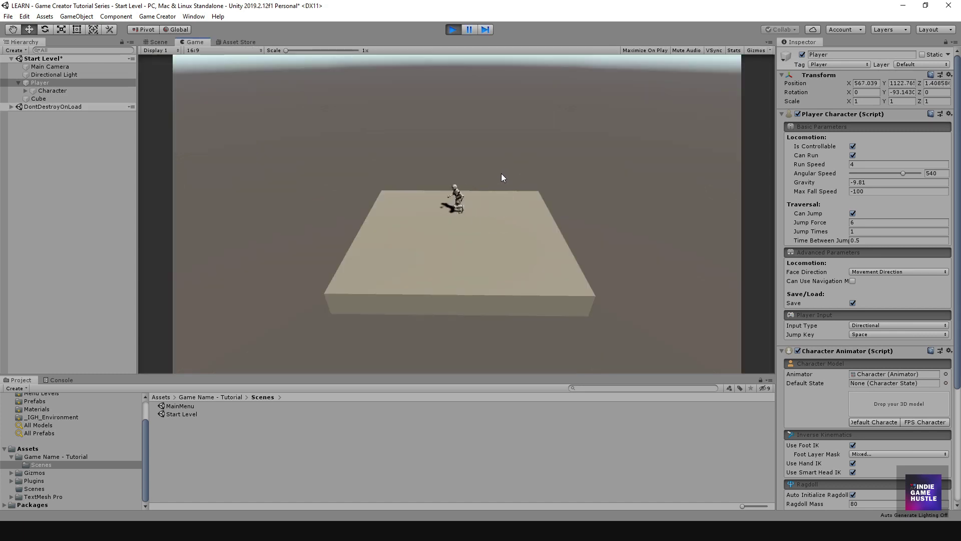